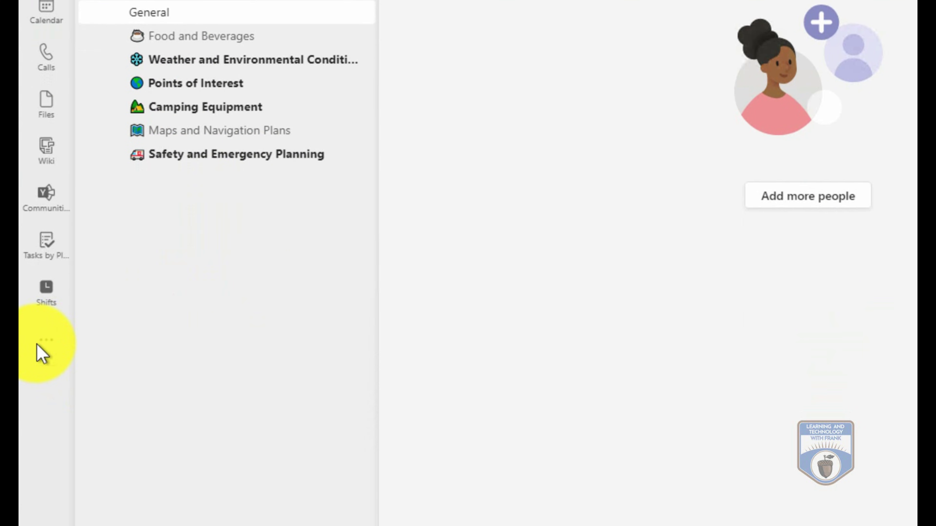
Search the available apps for "workflows", view the details of the Workflows app, and close them
left_click(45, 346)
left_click(48, 346)
left_click(48, 346)
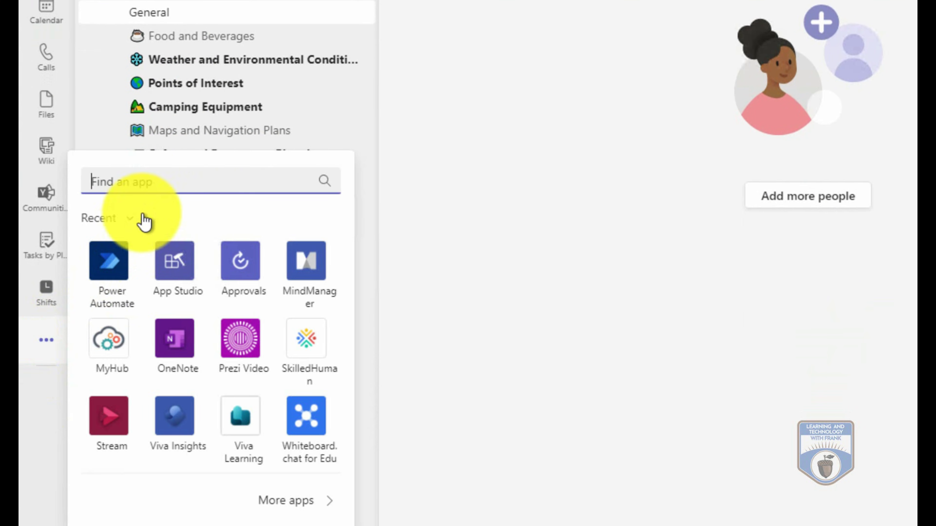
type("w")
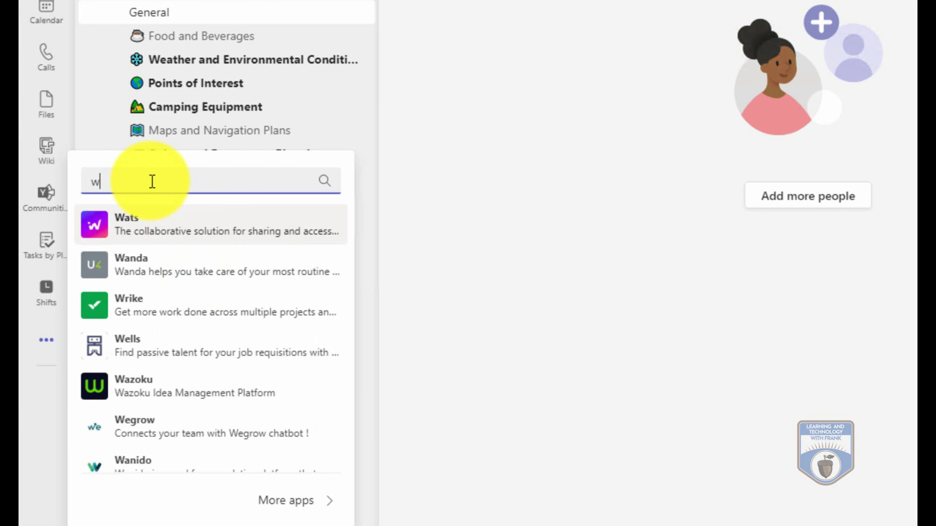
type("orkflows")
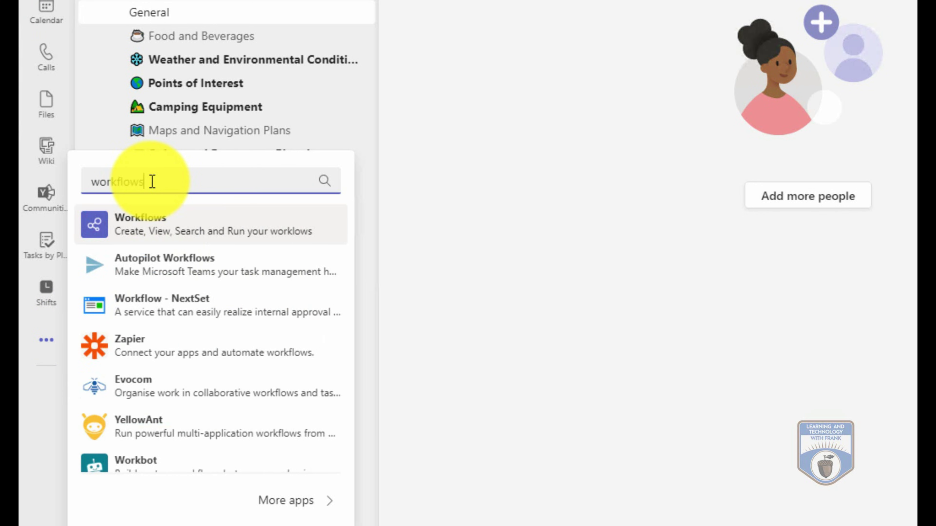
left_click(183, 238)
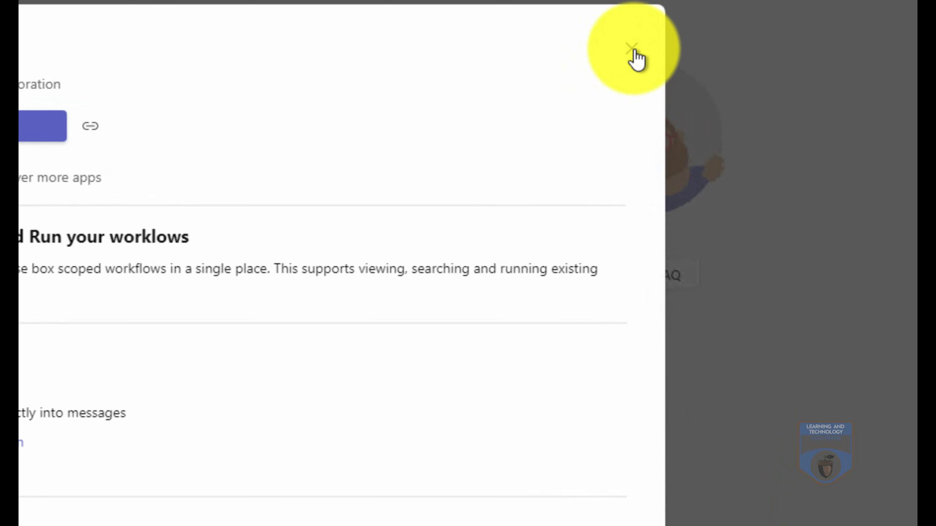
left_click(633, 49)
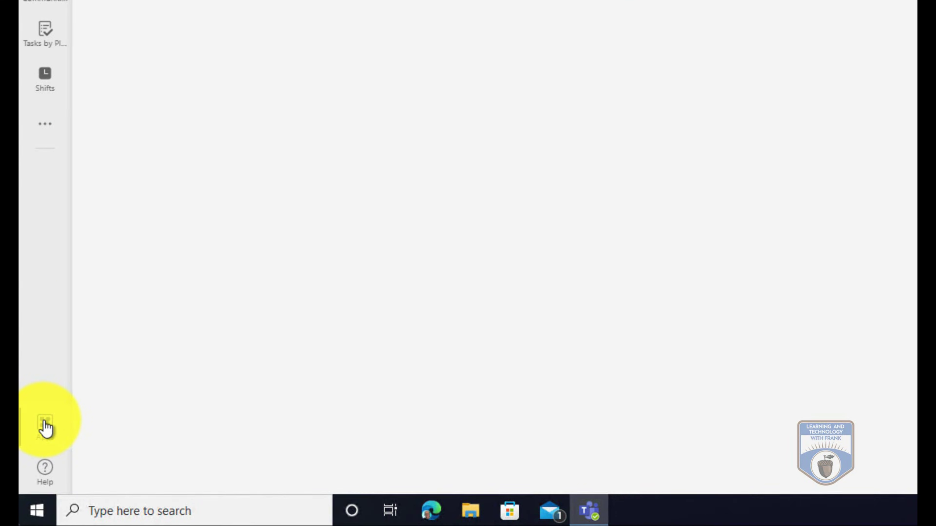
Open the app store and show the Workflows template categories instead of the Apps listing
left_click(50, 406)
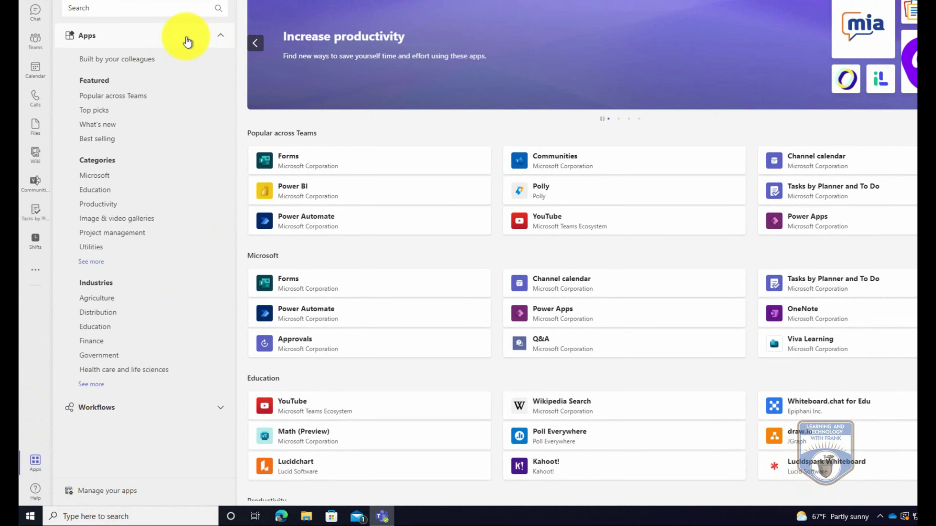
left_click(188, 40)
left_click(165, 129)
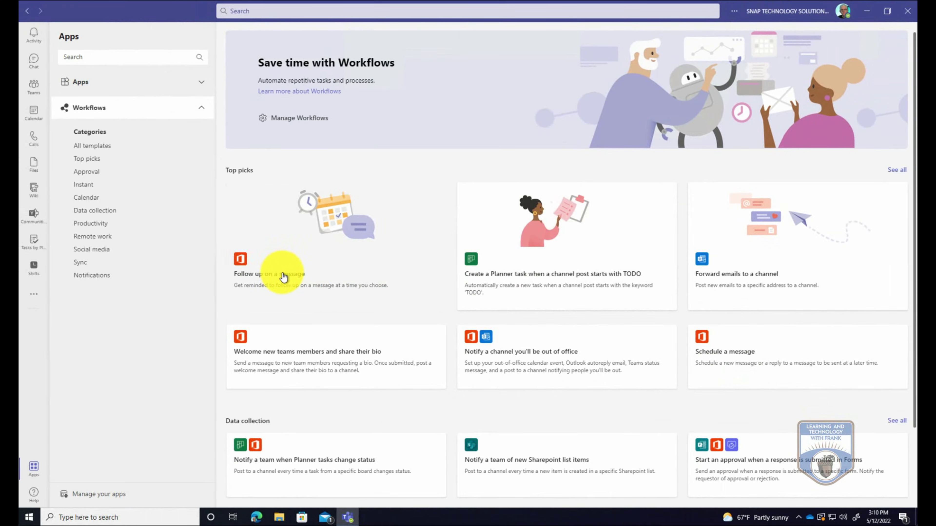
Add a workflow named "Follow up" from the "Follow up on a message" template, signing in its Microsoft Teams and Office 365 Users connections
left_click(283, 276)
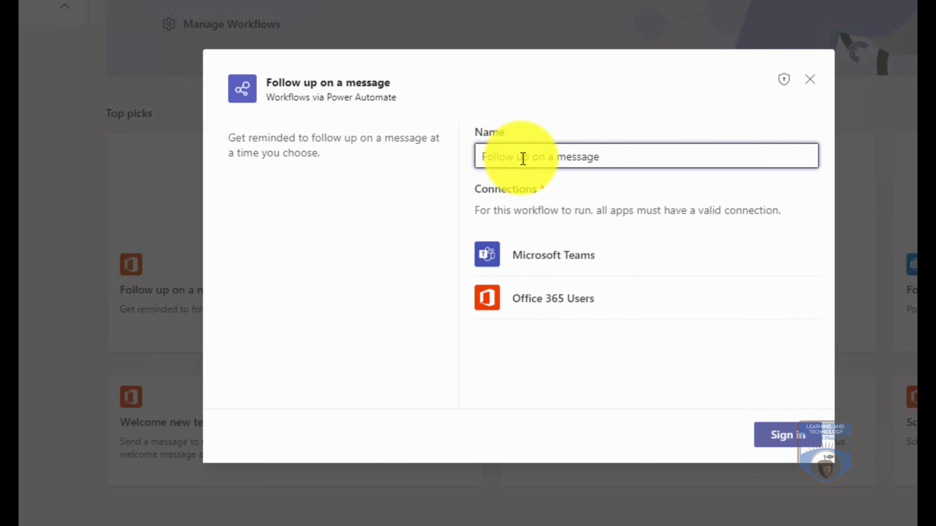
left_click_drag(533, 157, 657, 156)
key("BackSpace")
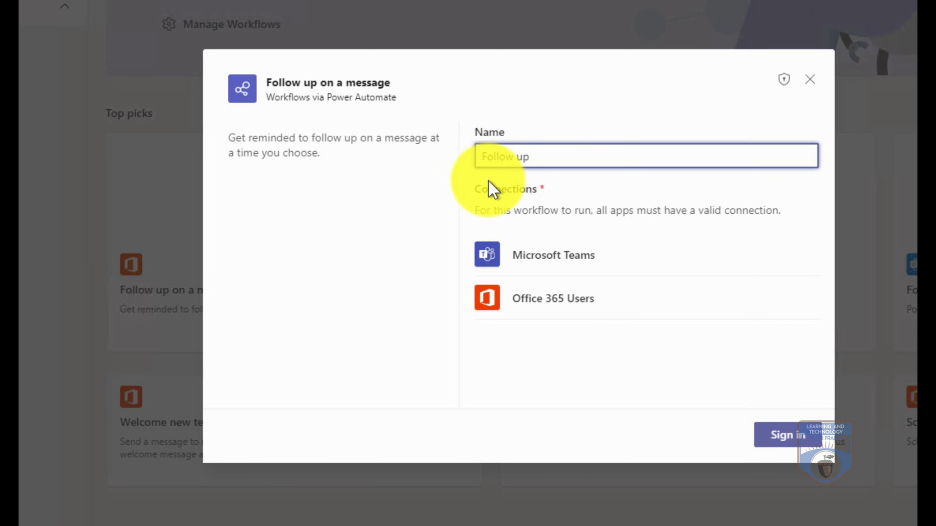
left_click(771, 441)
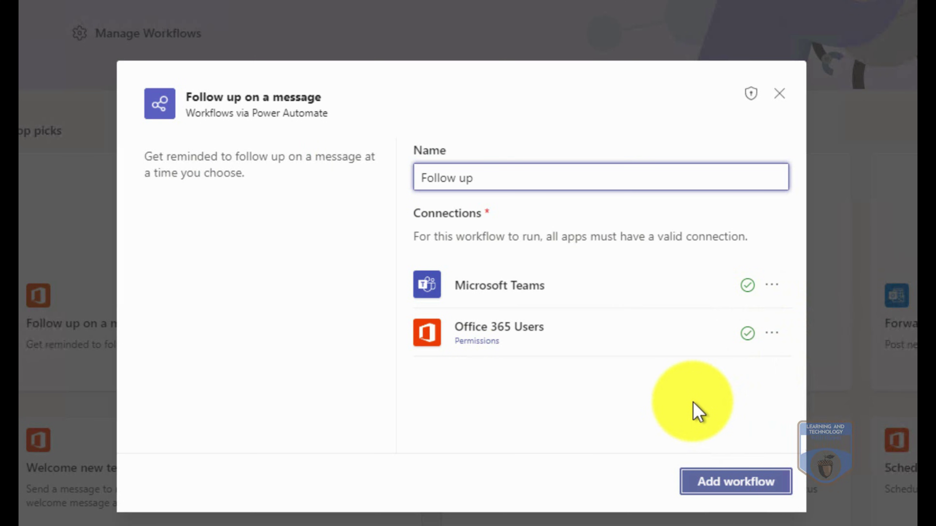
left_click(731, 487)
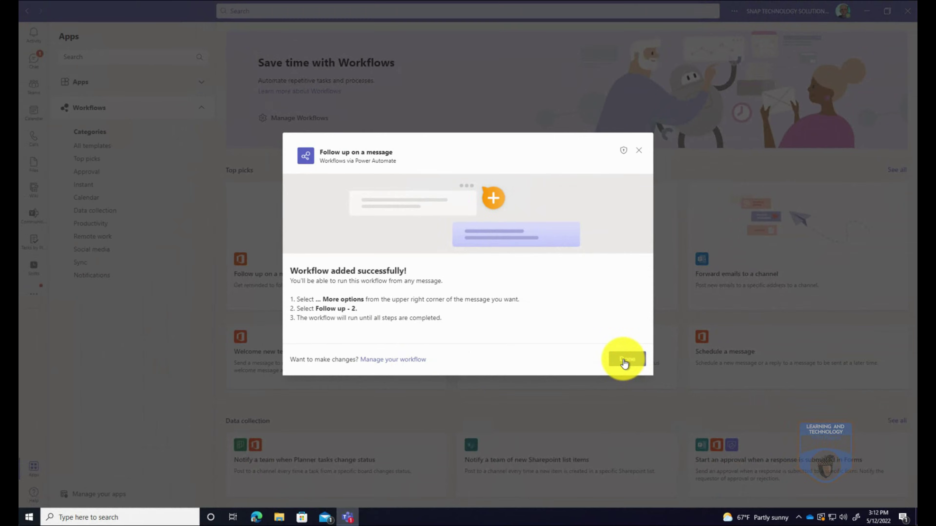
left_click(801, 477)
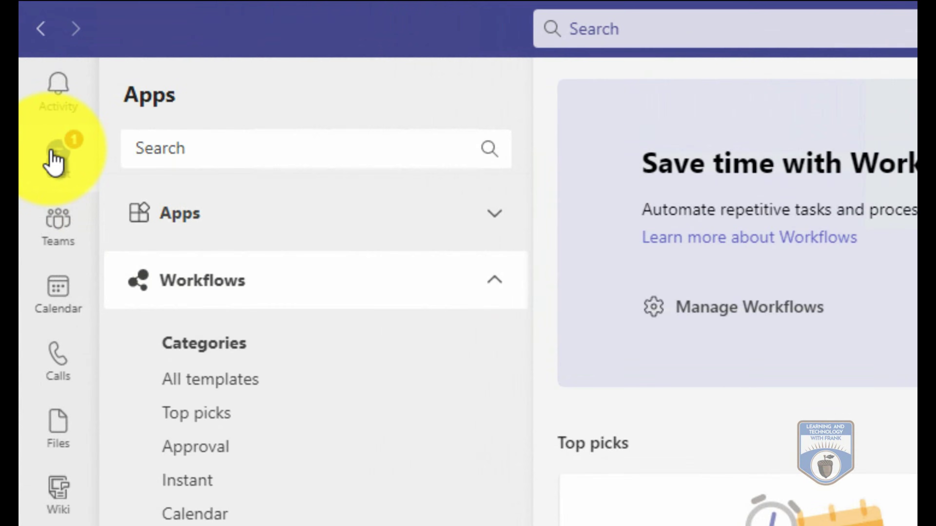
Start a new chat and address it to the contact by first name
left_click(34, 59)
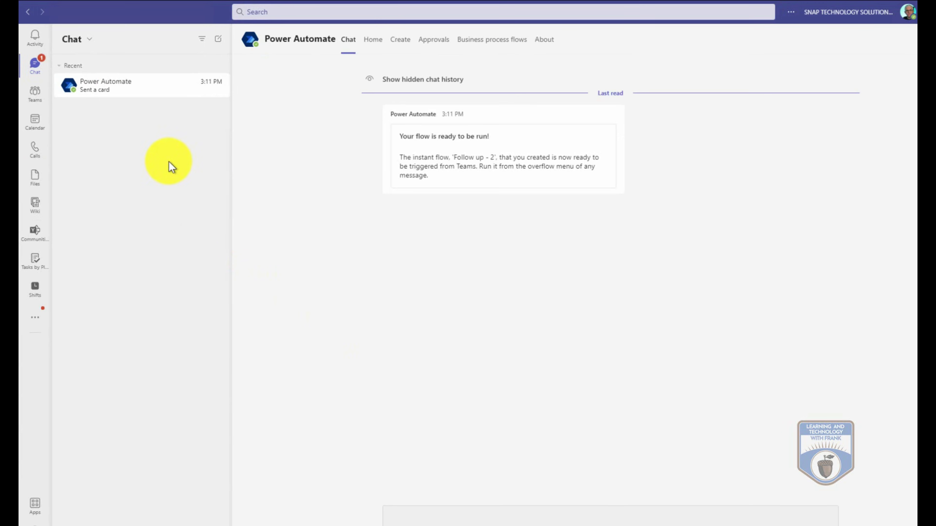
mouse_move(533, 180)
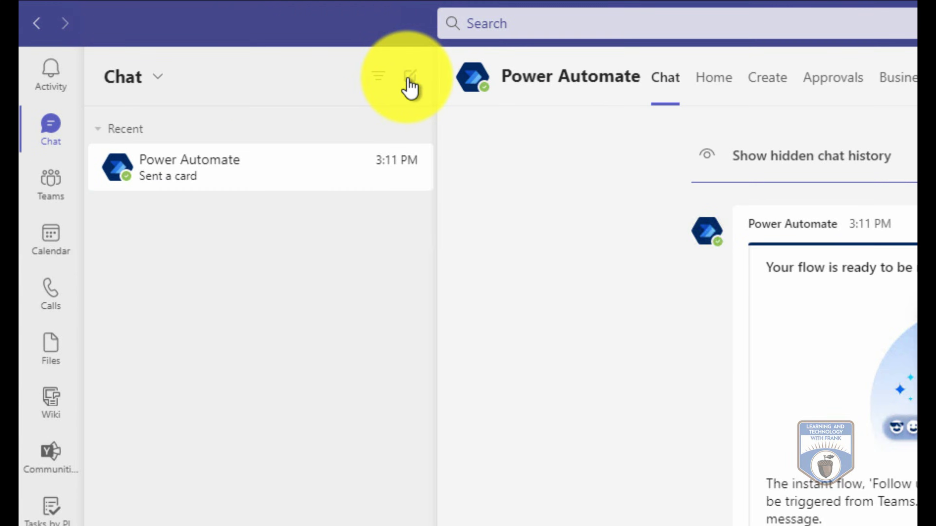
left_click(409, 78)
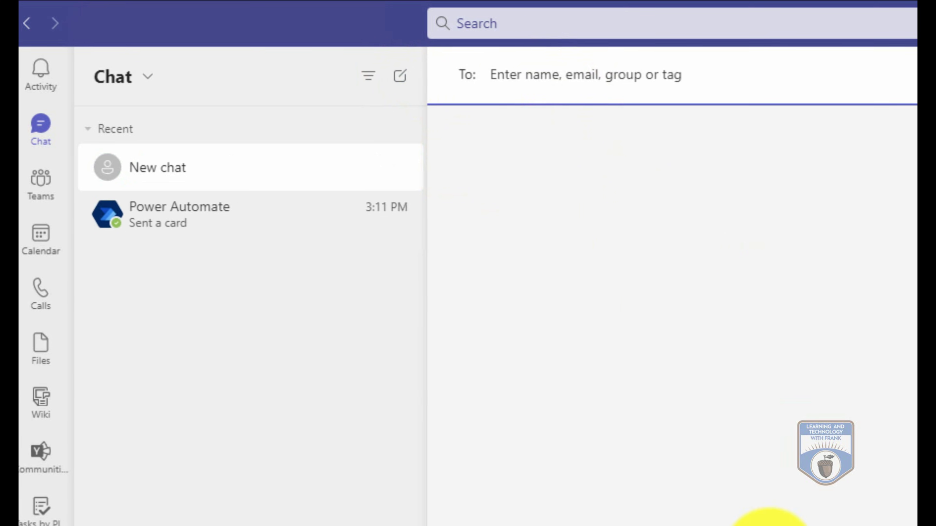
type("d")
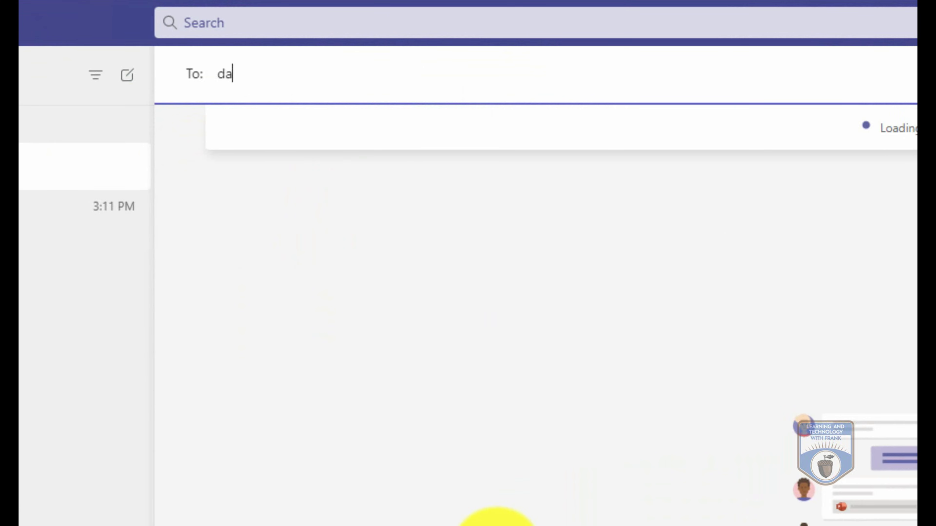
type("ian")
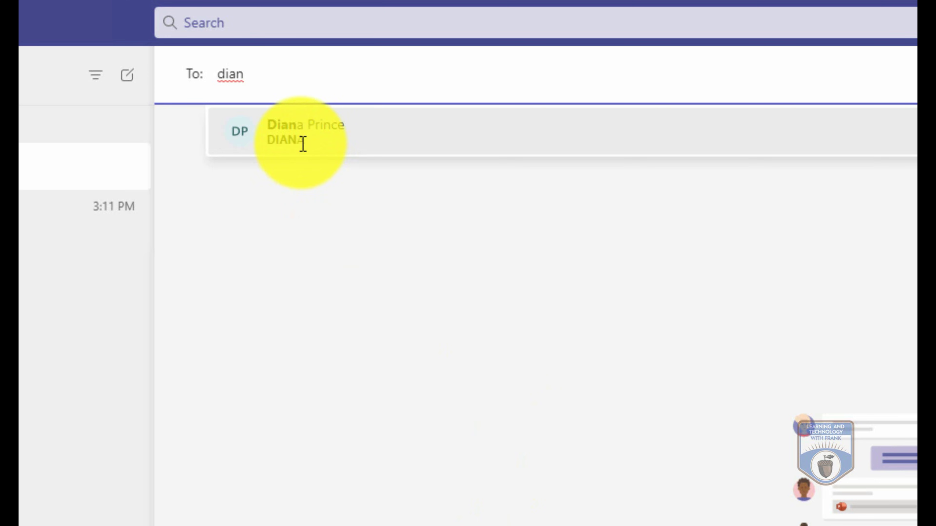
left_click(303, 144)
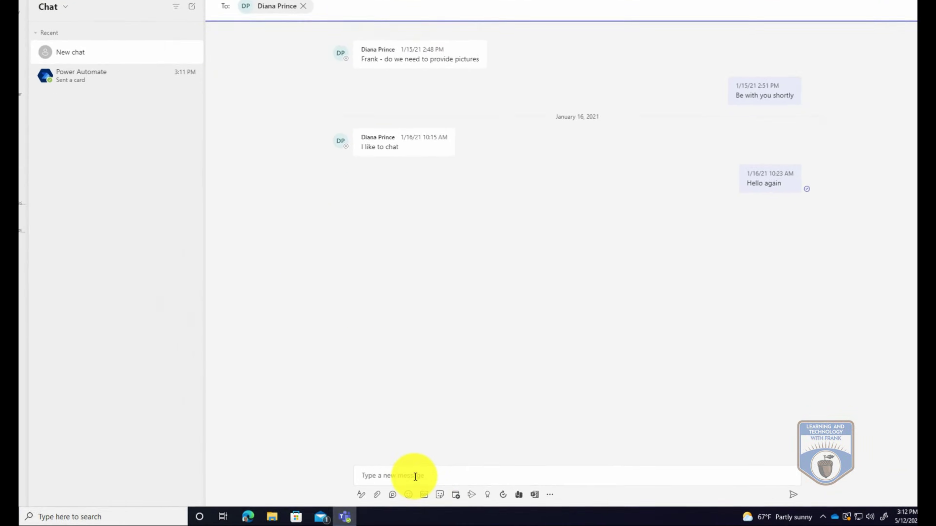
right_click(428, 438)
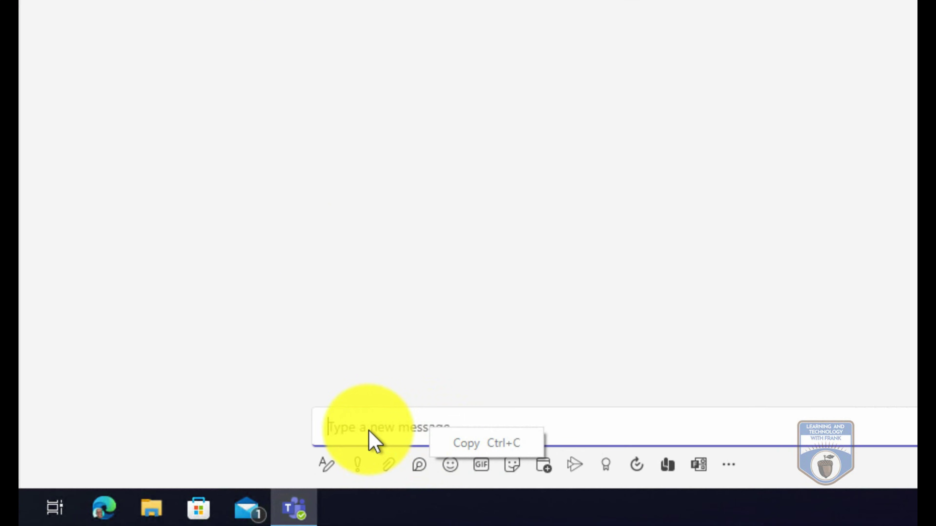
right_click(373, 439)
left_click(406, 415)
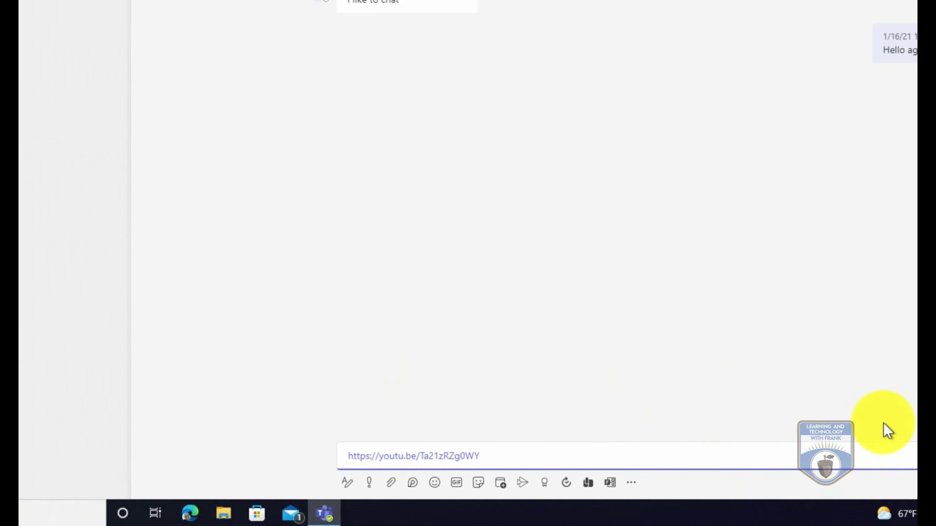
left_click(765, 499)
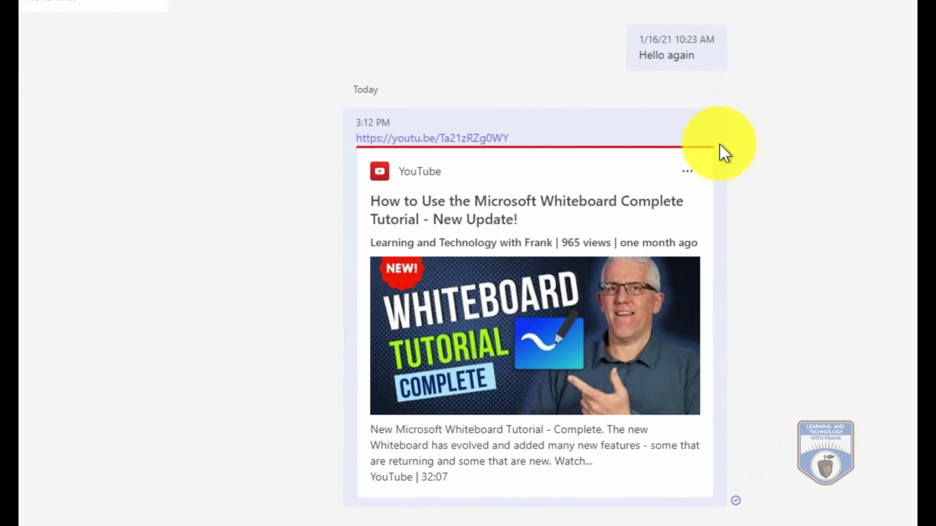
Run the "Follow up" workflow from the actions of the sent YouTube link message
mouse_move(713, 98)
left_click(705, 81)
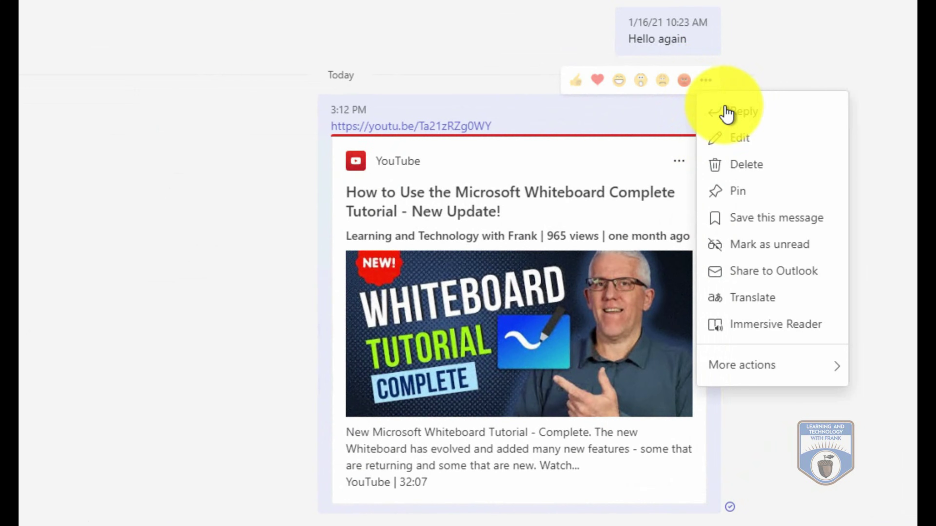
left_click(756, 378)
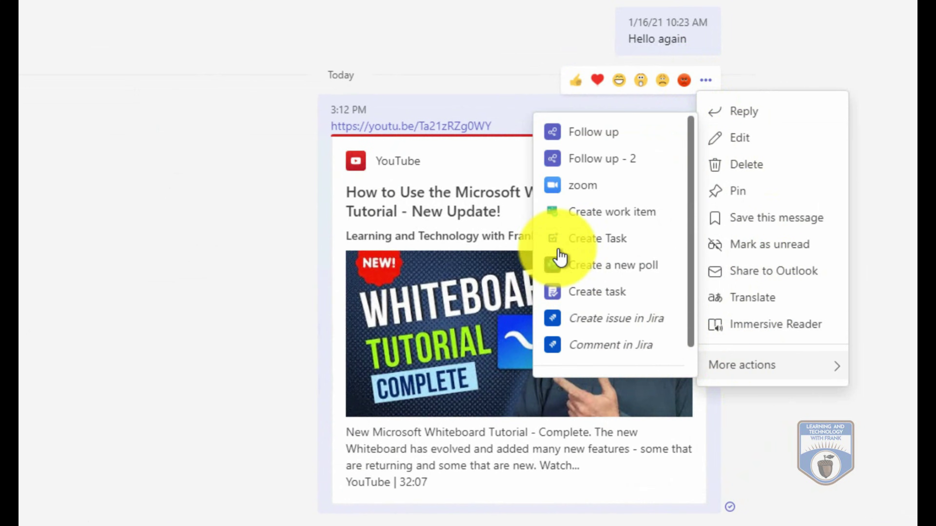
left_click(585, 141)
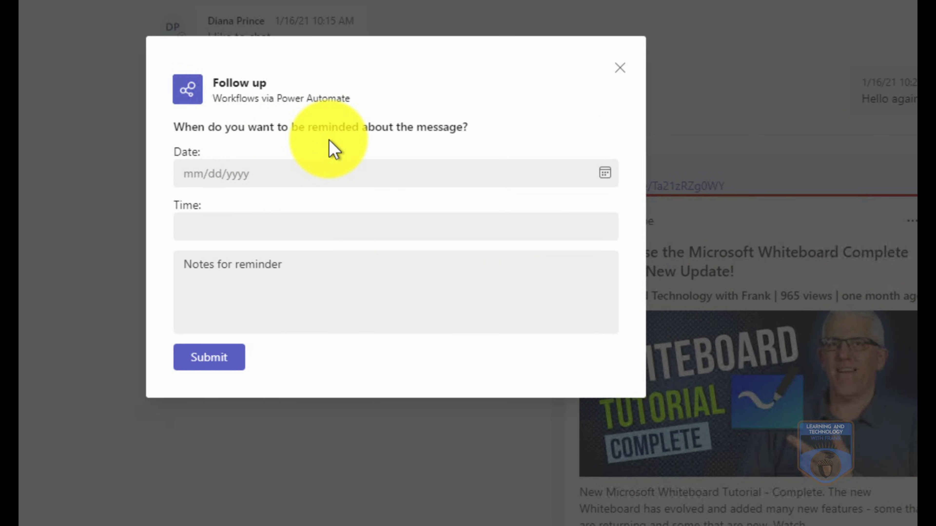
Set the reminder to May 16, 2022 at 9:00 AM with the note "Discuss Whiteboard" and submit it
left_click(303, 172)
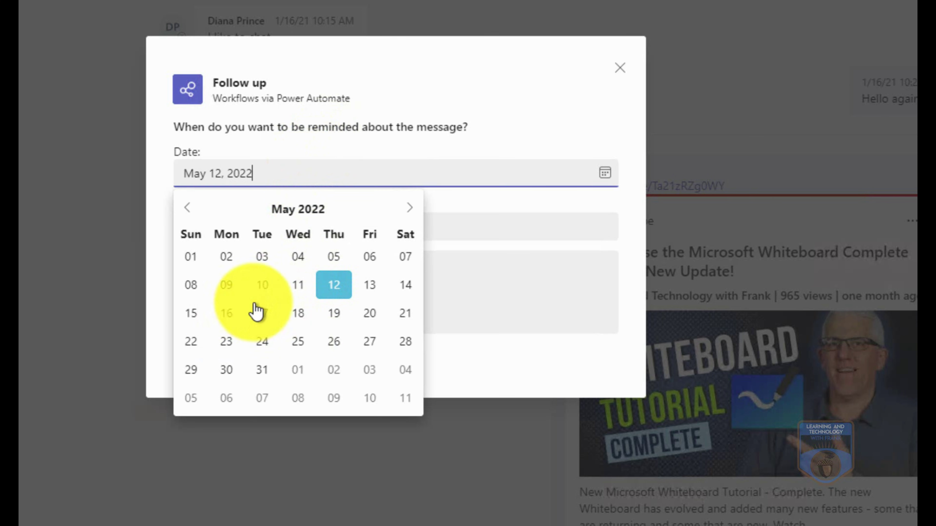
left_click(225, 314)
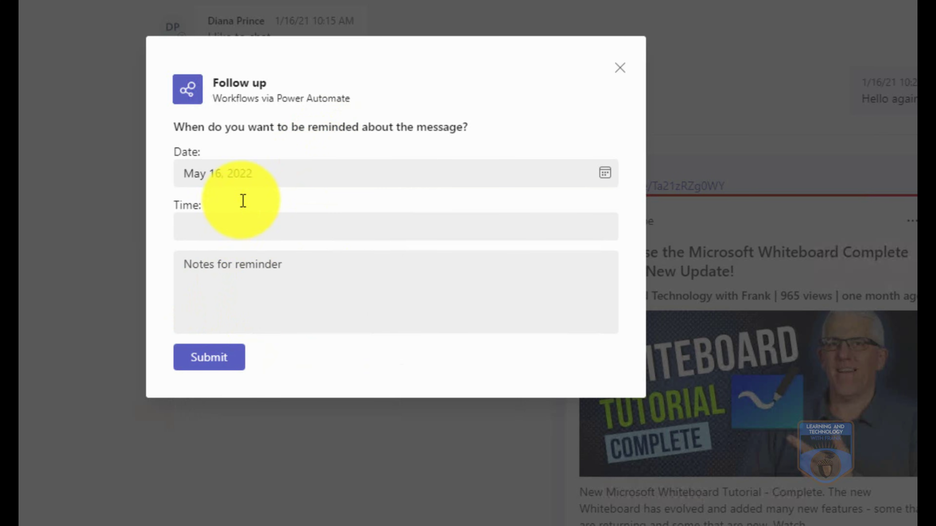
left_click(242, 222)
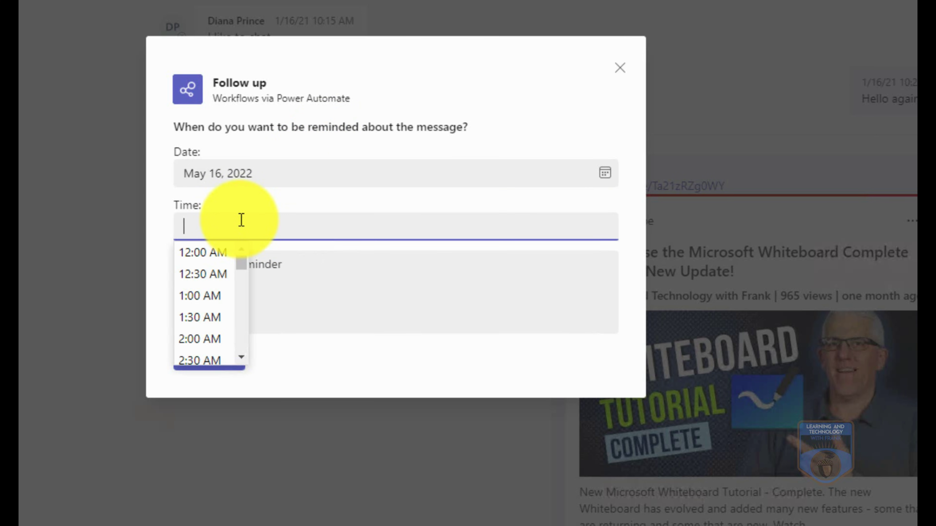
type("9")
left_click(217, 275)
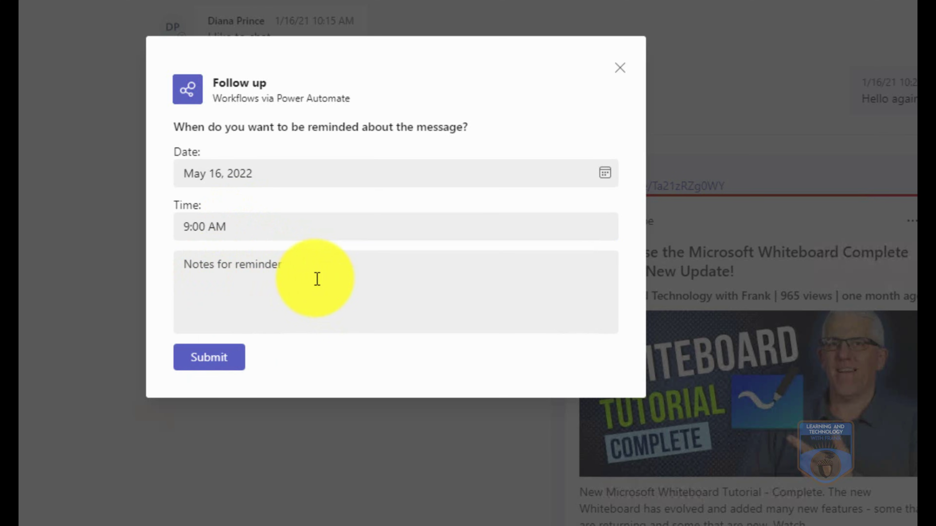
left_click(324, 282)
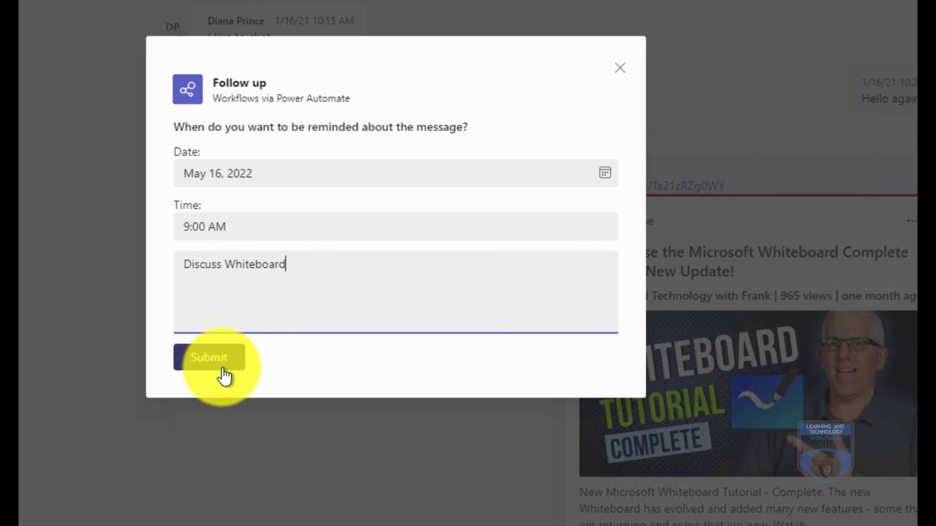
left_click(216, 363)
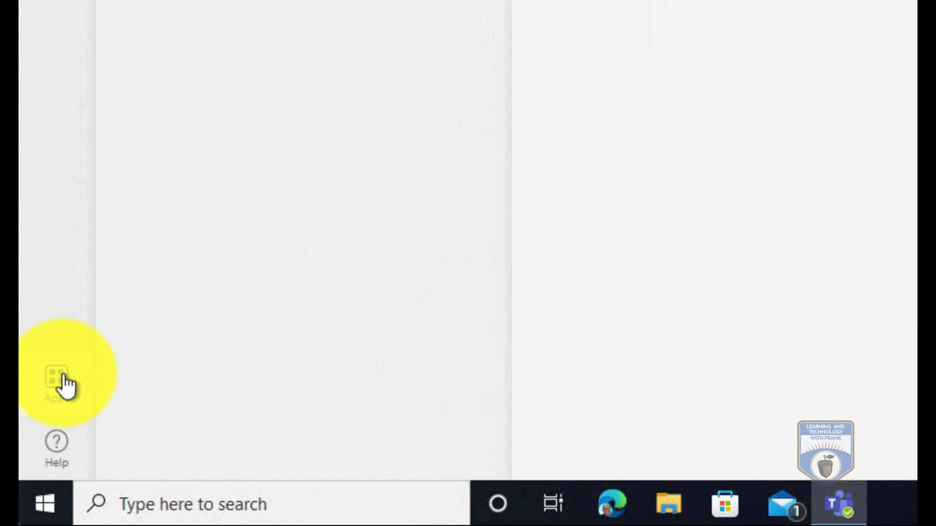
Return to the Workflows templates in the app store and show all templates under Top picks
left_click(65, 385)
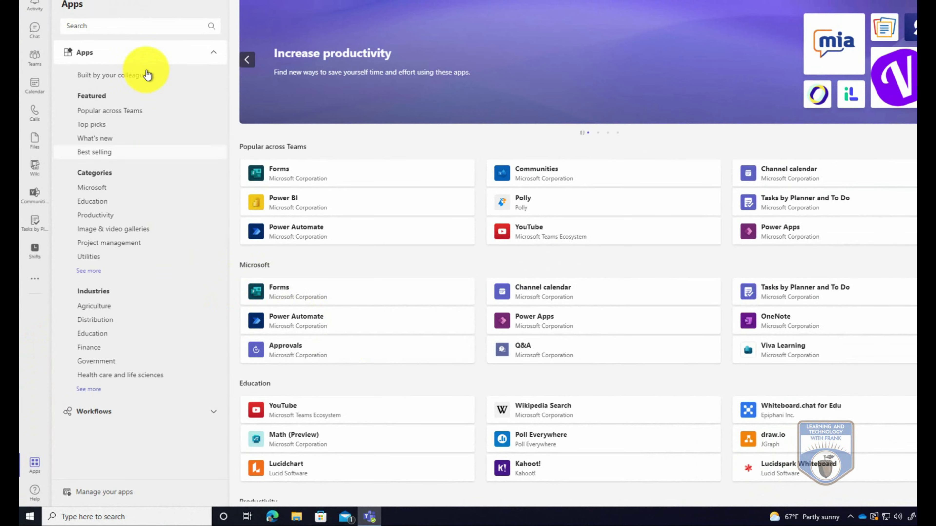
left_click(130, 54)
left_click(105, 80)
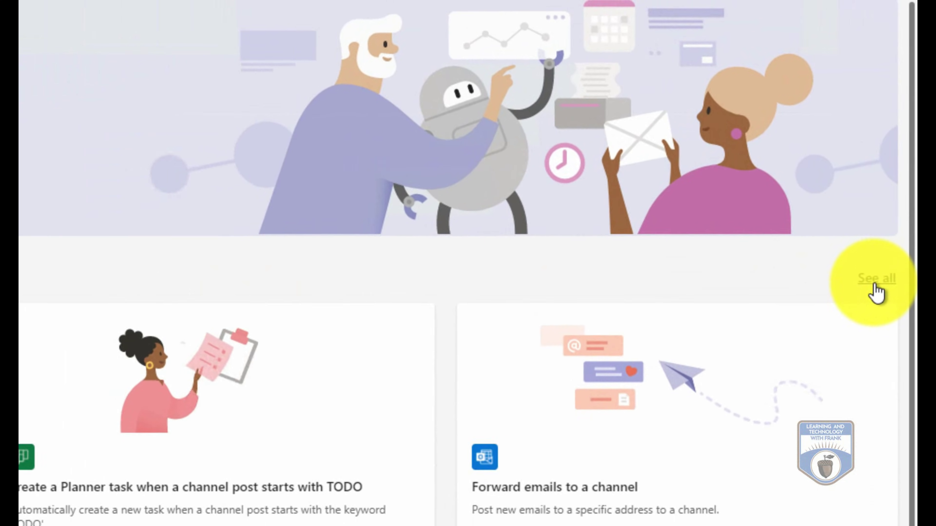
left_click(910, 147)
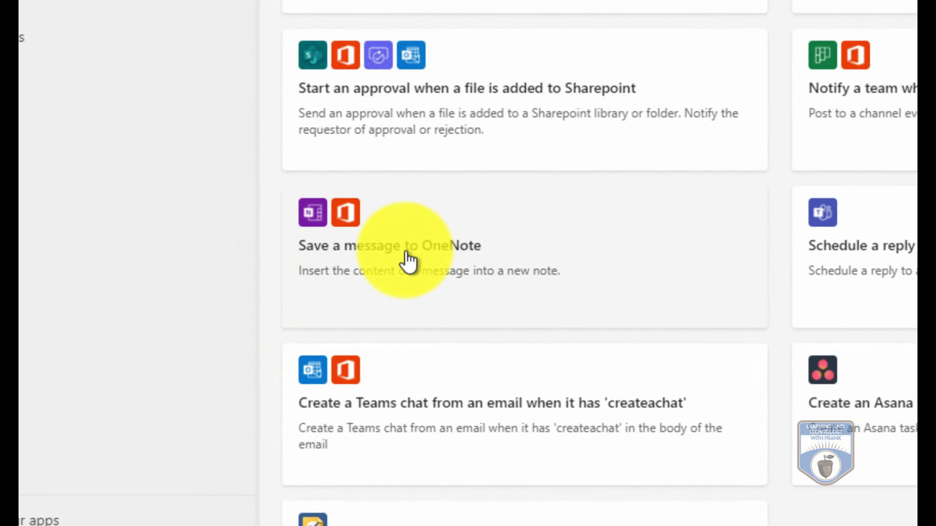
Start setting up the "Save a message to OneNote" template, sign in to its connections and continue to the workflow details
left_click(406, 259)
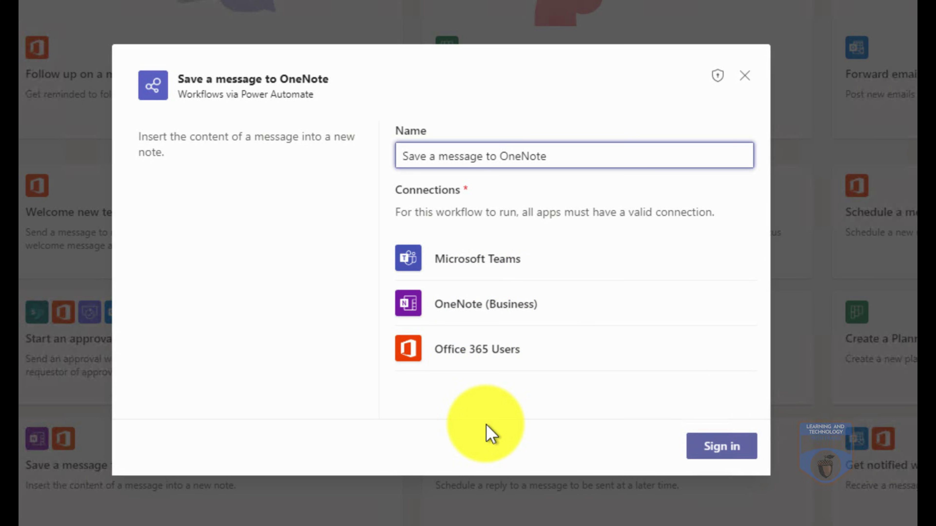
left_click(728, 457)
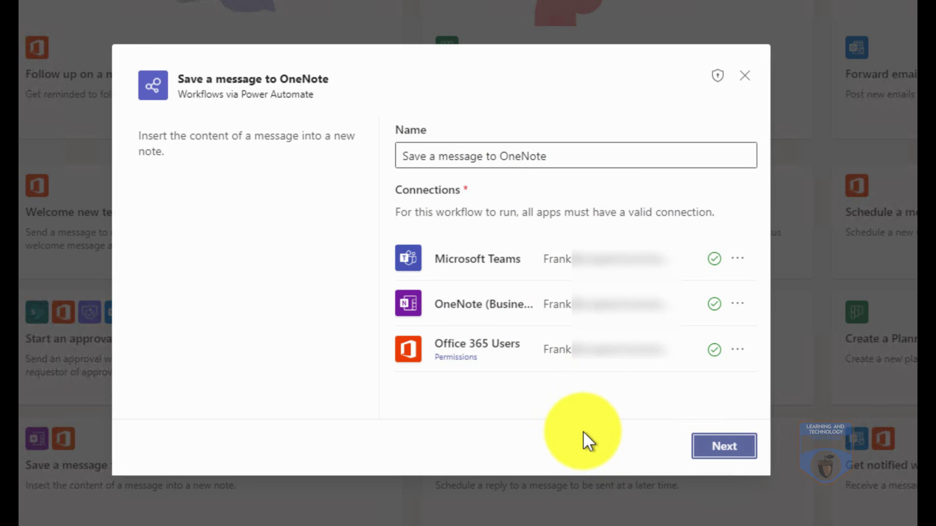
left_click(722, 451)
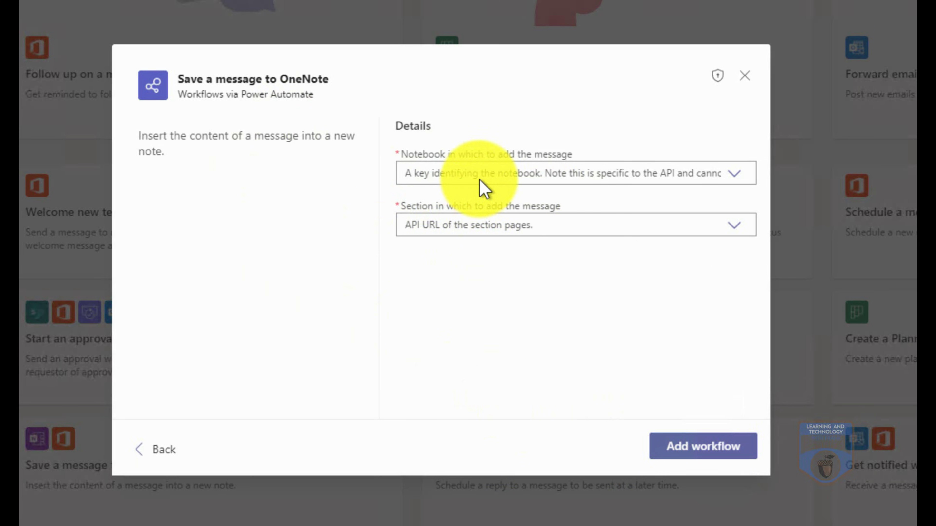
Choose "Main Notebook" and its "Teams Tutorial" section as the message destination, then add the workflow and finish the setup
left_click(566, 177)
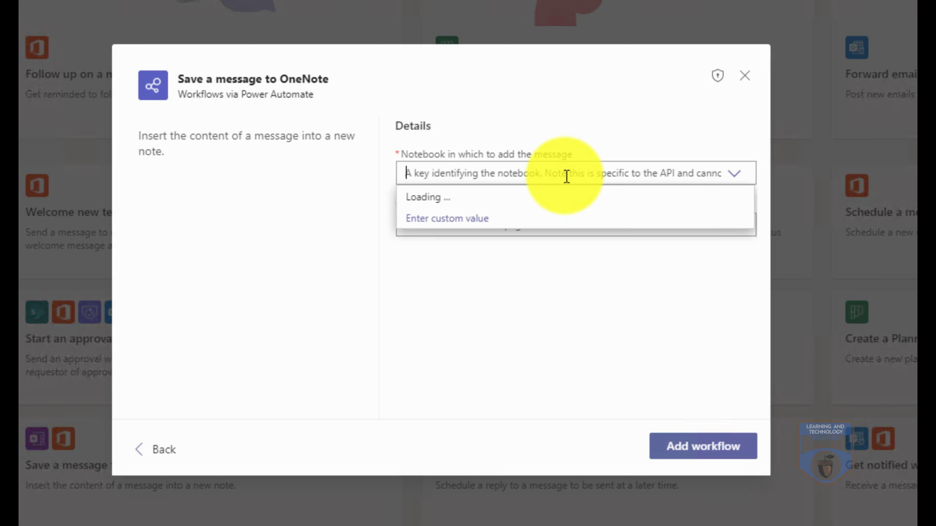
scroll(512, 334, "down", 2)
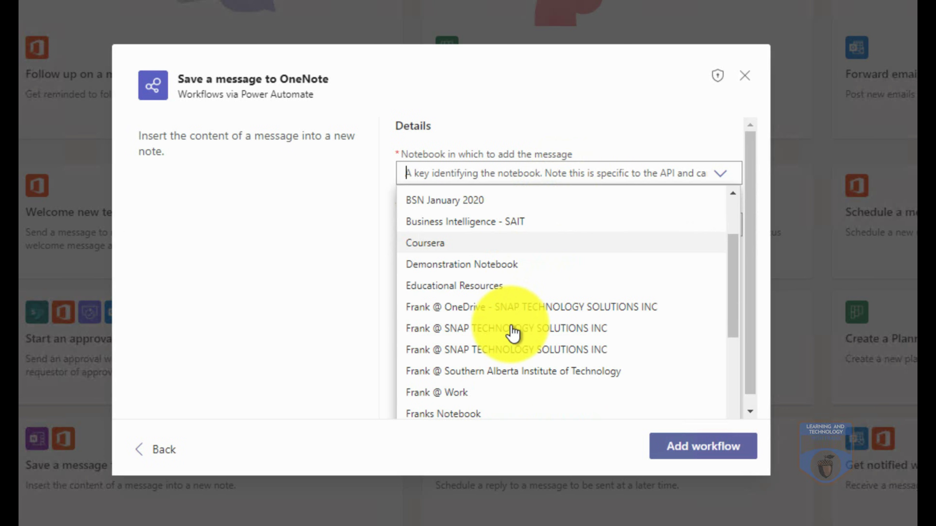
scroll(512, 331, "down", 2)
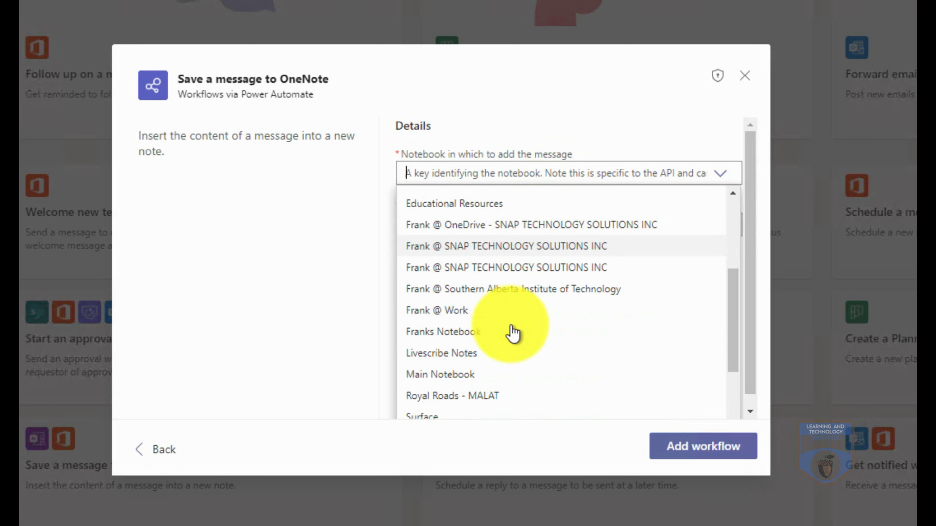
left_click(458, 376)
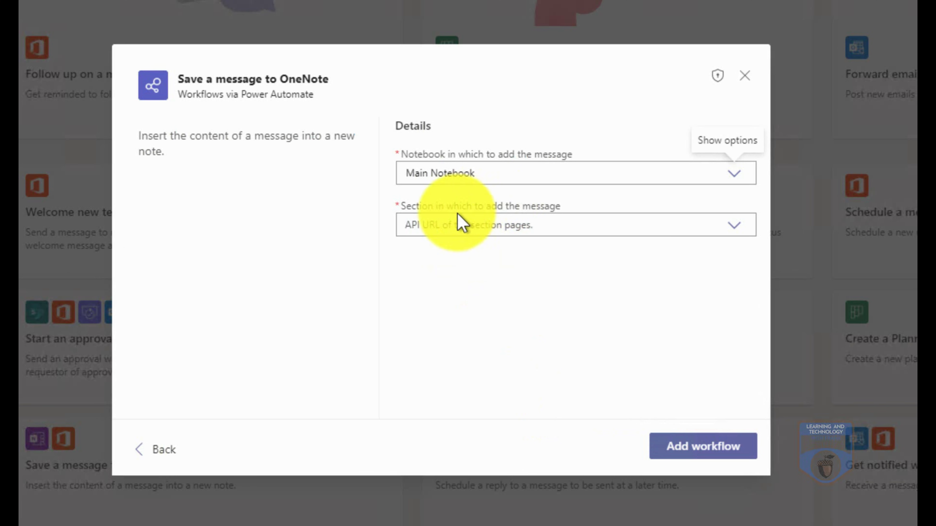
left_click(537, 226)
scroll(527, 332, "down", 2)
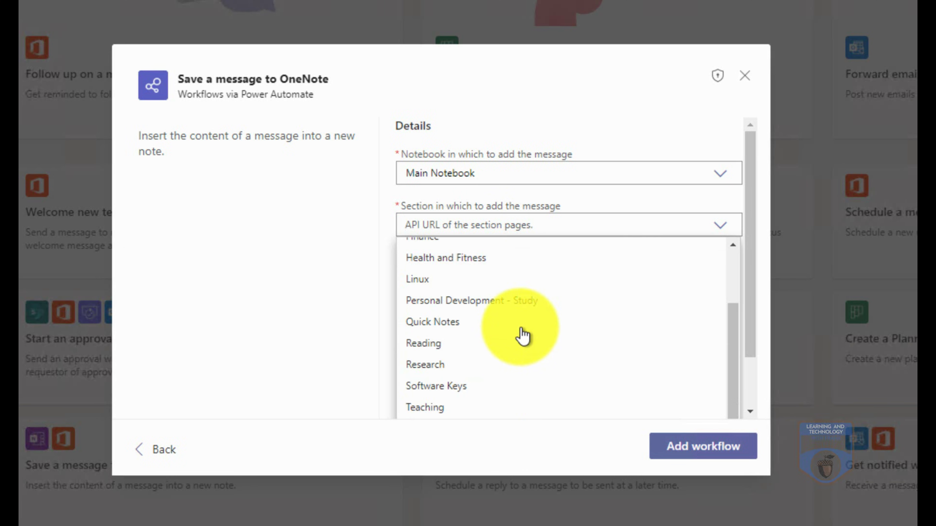
scroll(520, 335, "down", 2)
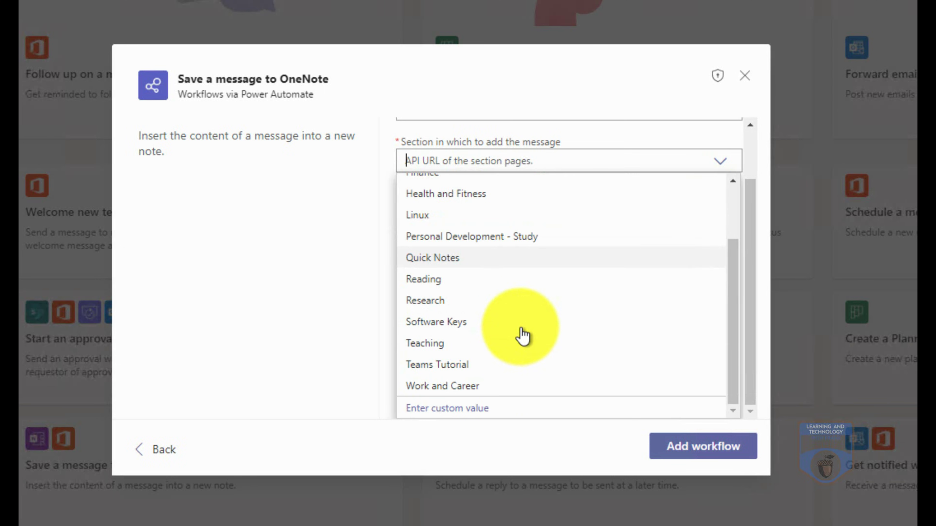
left_click(524, 361)
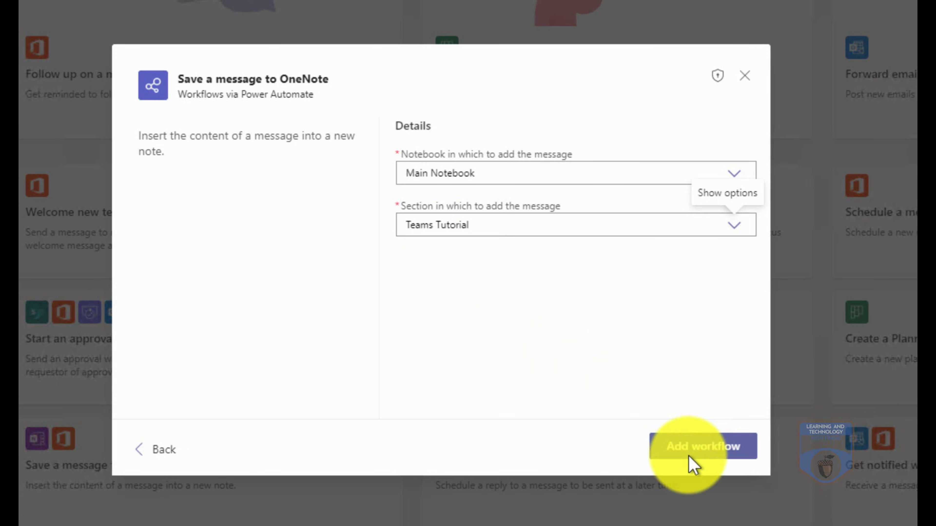
left_click(686, 445)
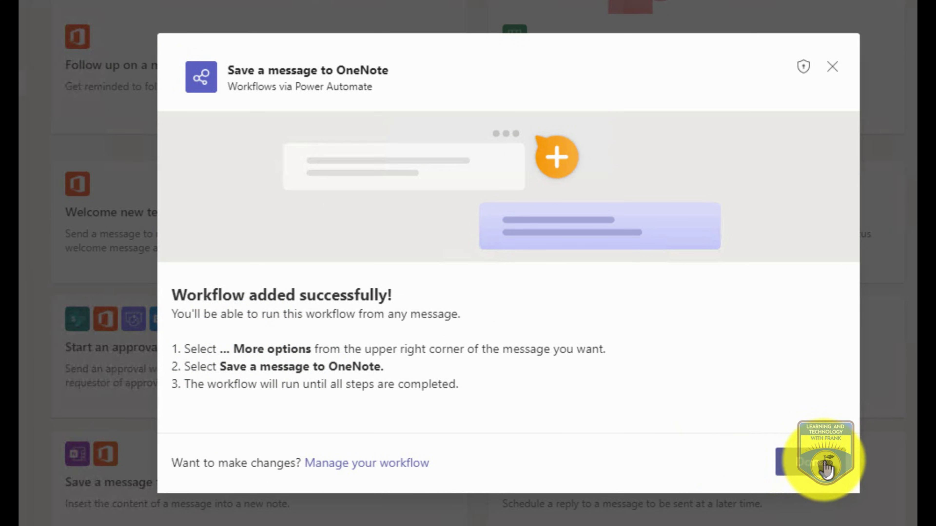
left_click(825, 467)
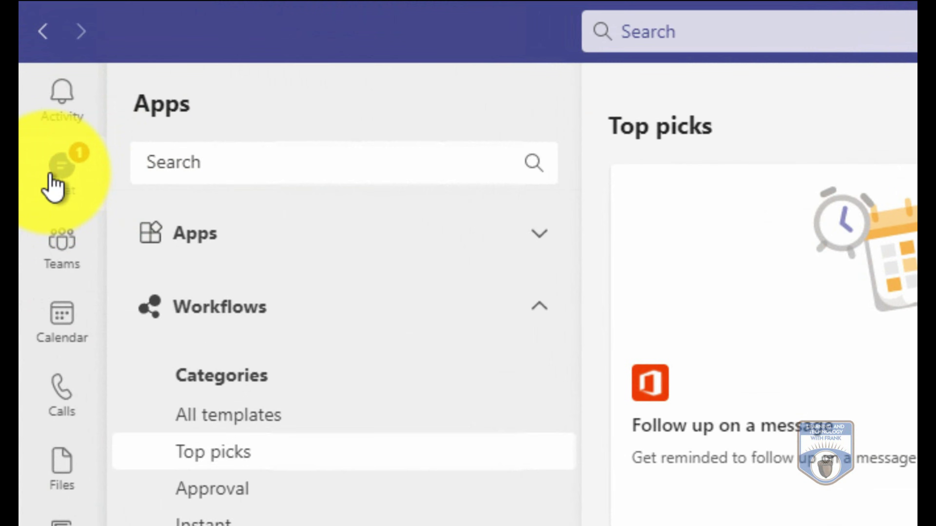
Return to the chat and run the "Save a message to OneNote" workflow on the YouTube link message
left_click(53, 186)
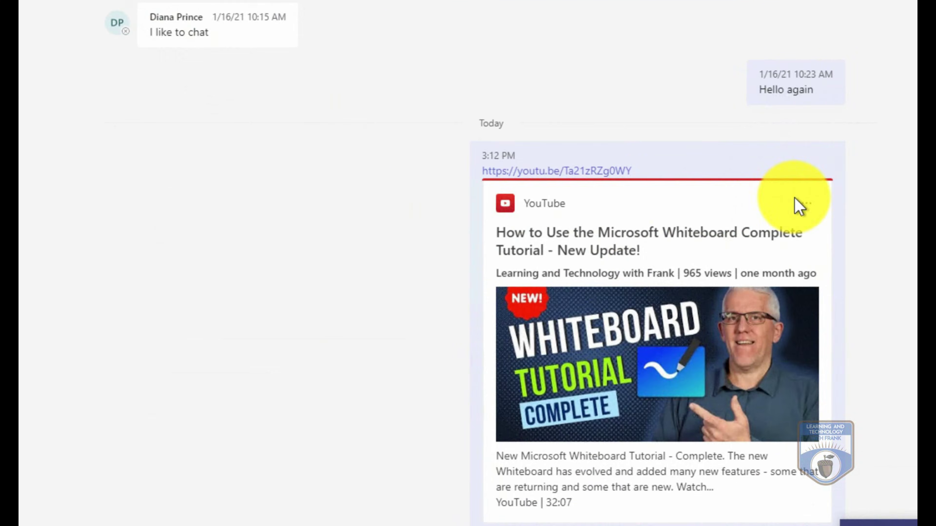
left_click(834, 125)
mouse_move(838, 393)
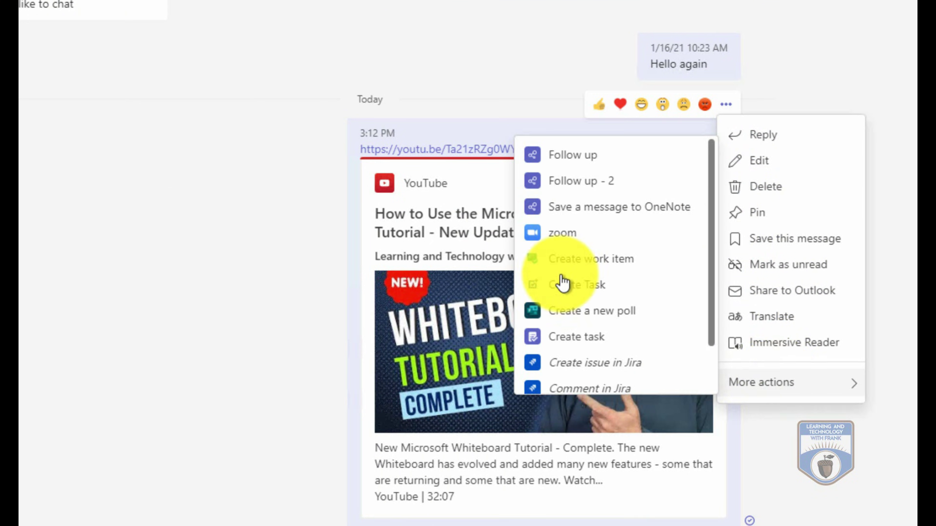
left_click(596, 218)
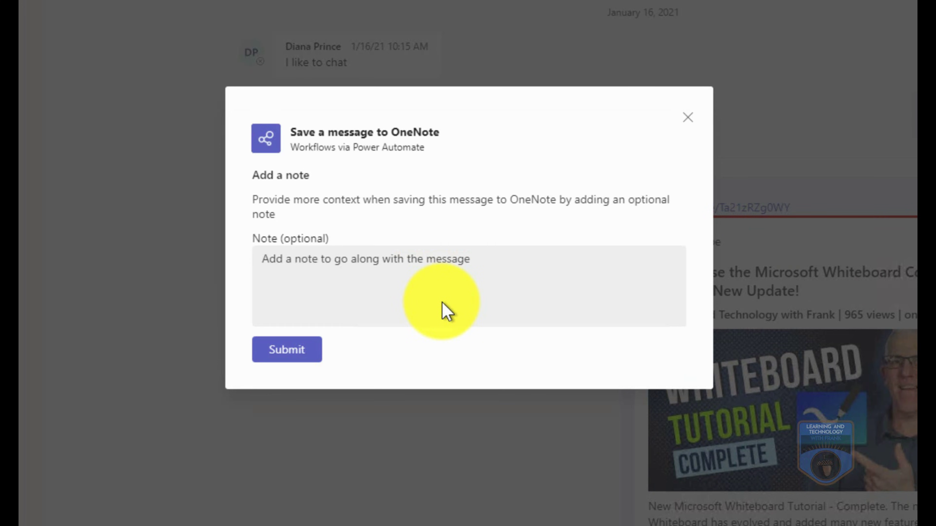
Add a note reading "Reference for Conversation with" followed by the chat contact's first name, and submit it
left_click(424, 264)
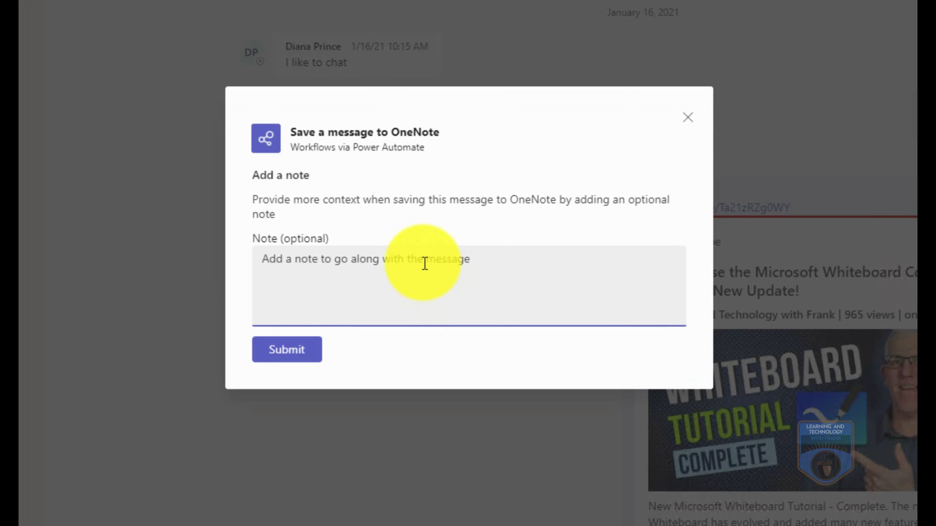
type("Refer")
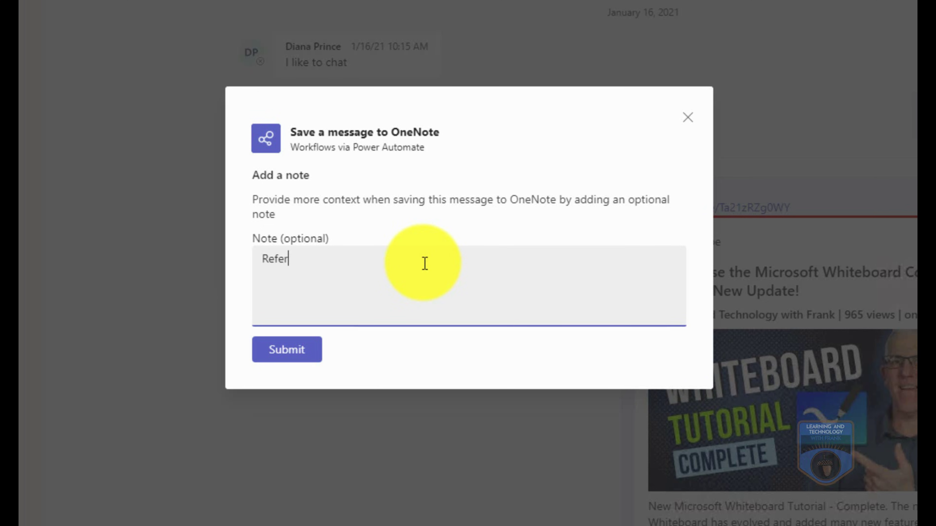
type("ence for Conversation with Diana")
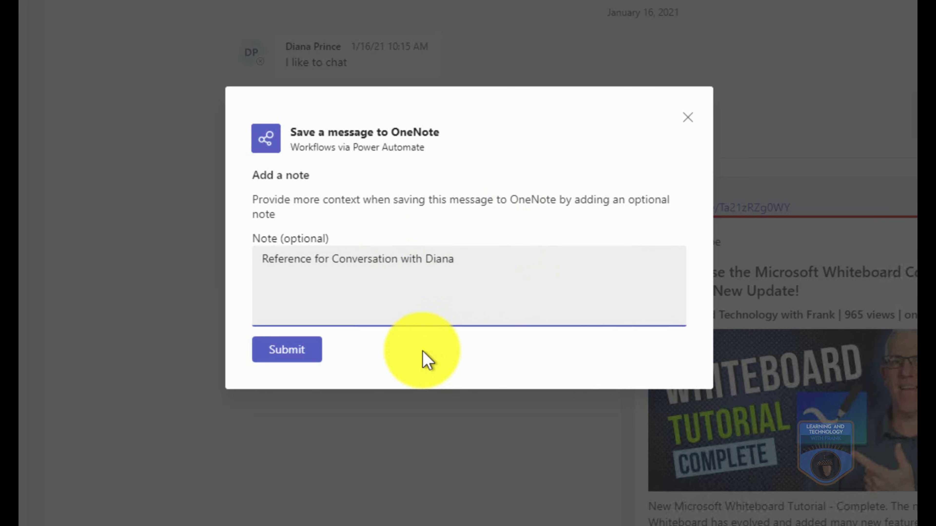
left_click(283, 356)
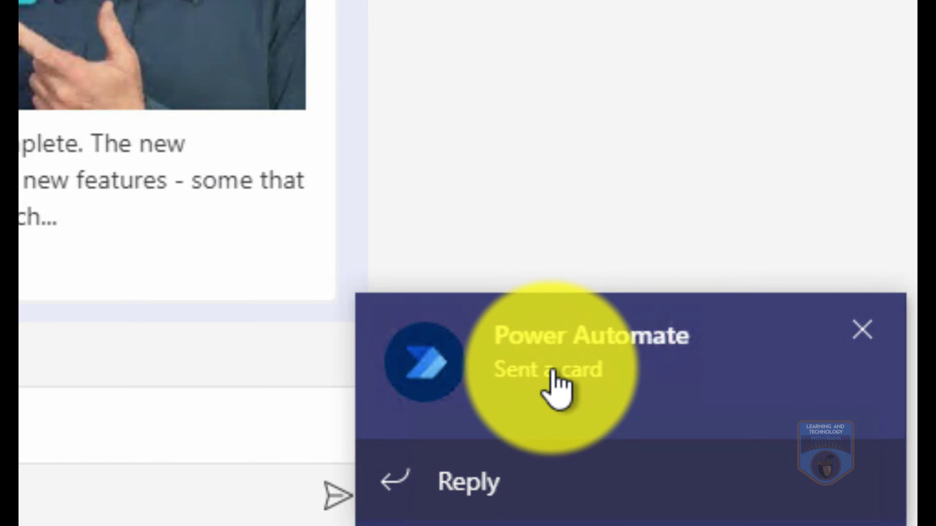
Open the Power Automate card, check the saved message page in OneNote, and switch back to Teams
left_click(553, 375)
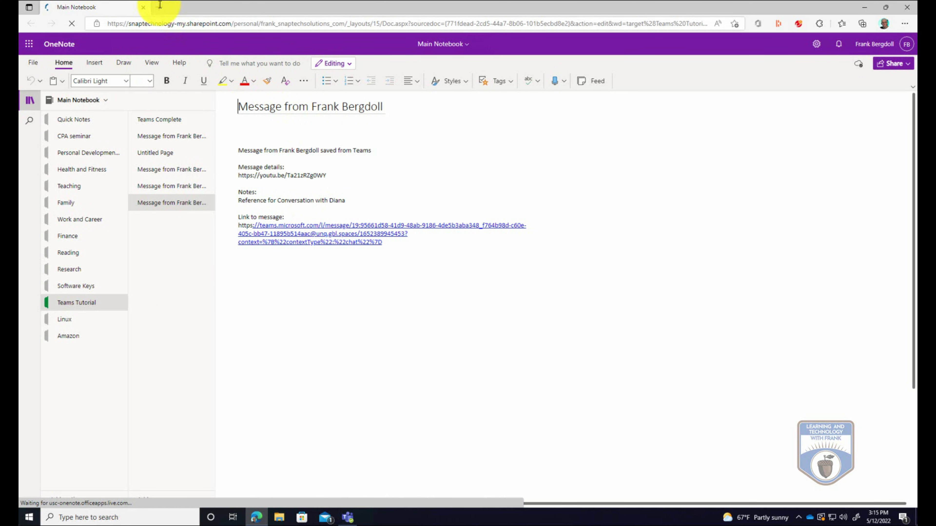
key("alt+Tab")
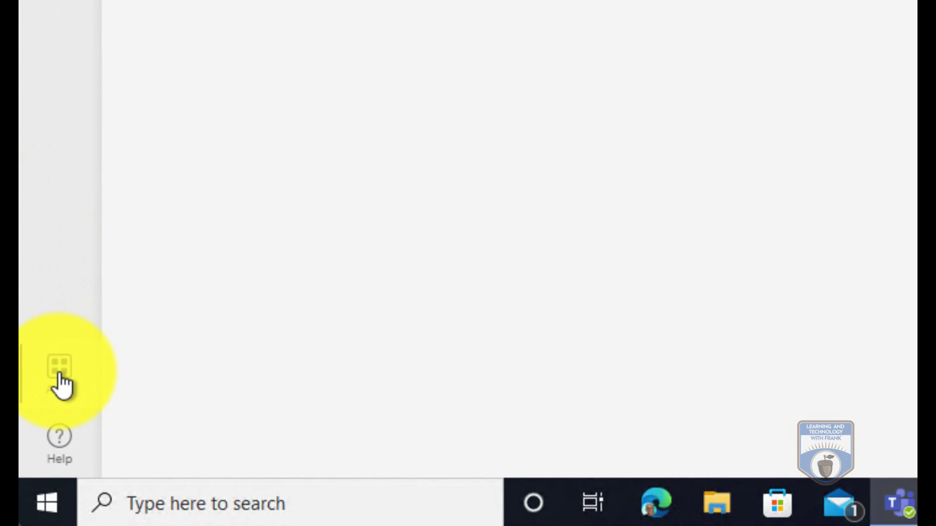
Go to the Workflows section of the app store and open the management page for existing workflows
left_click(60, 371)
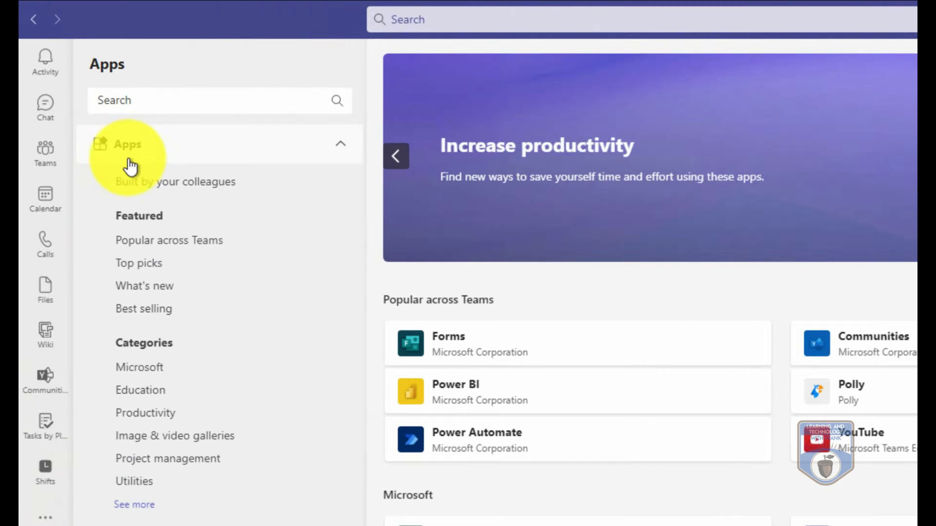
left_click(129, 160)
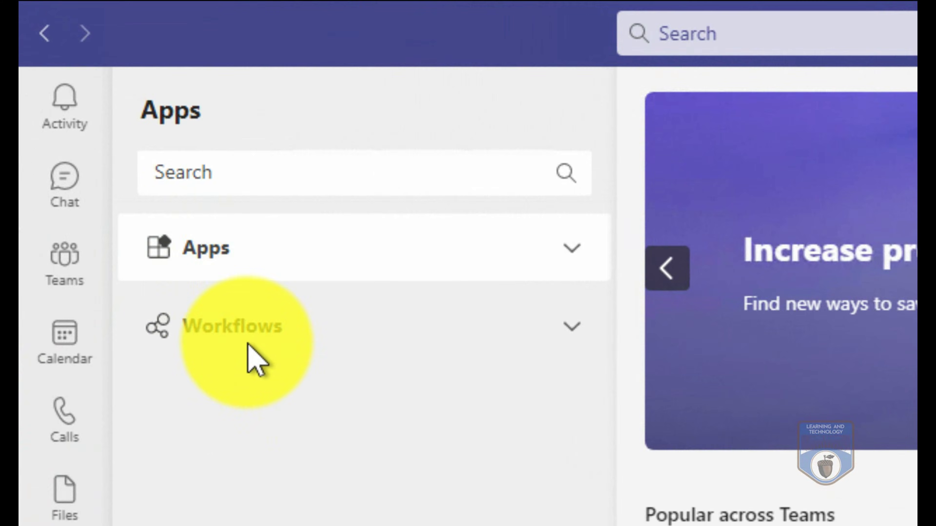
left_click(159, 214)
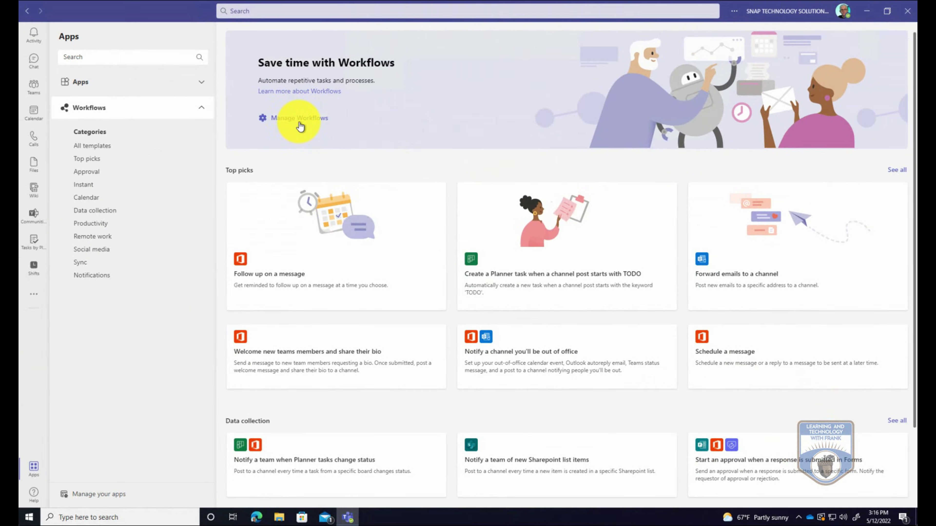
left_click(298, 119)
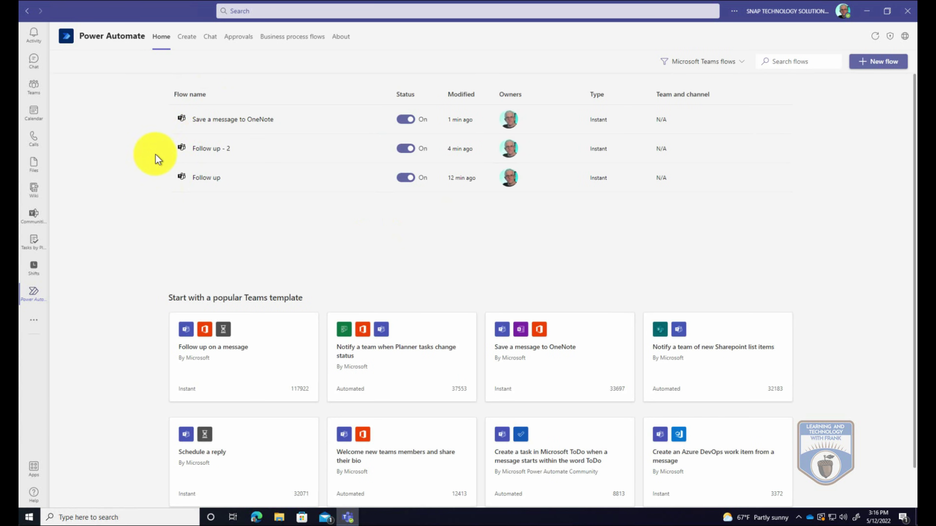
Delete the "Follow up - 2" flow, and dismiss the mail notification and the Mail window
left_click(783, 149)
left_click(794, 224)
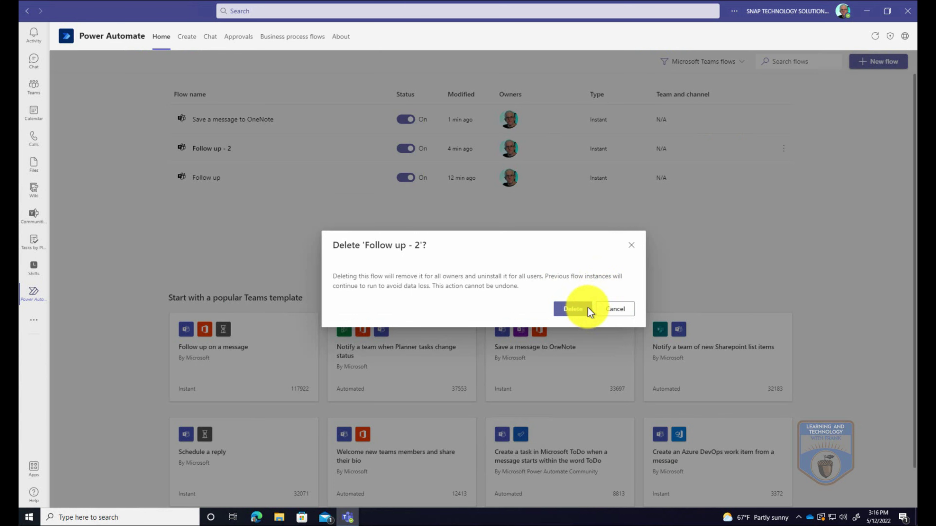
left_click(580, 312)
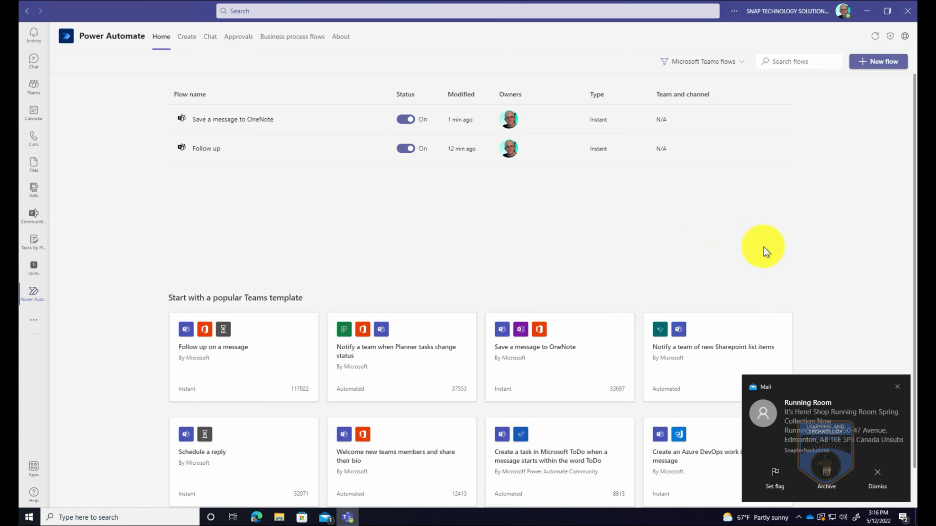
left_click(896, 385)
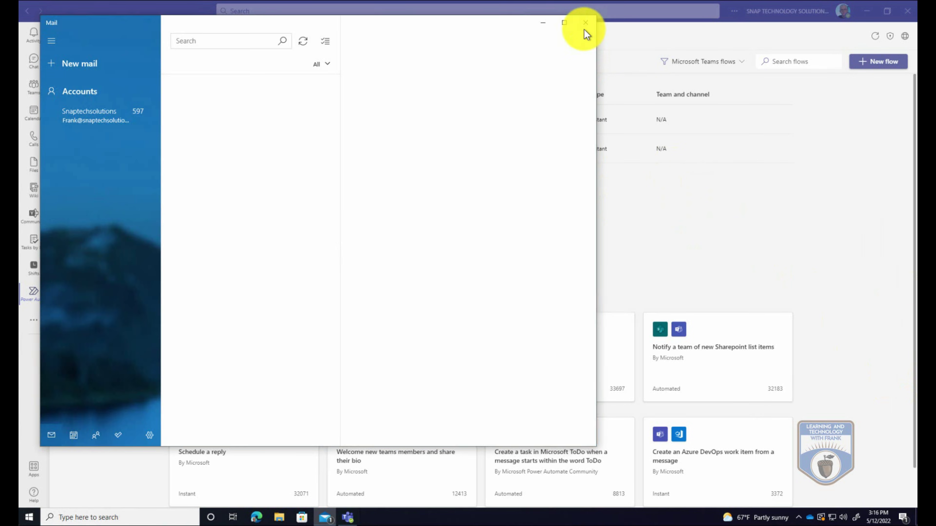
left_click(586, 23)
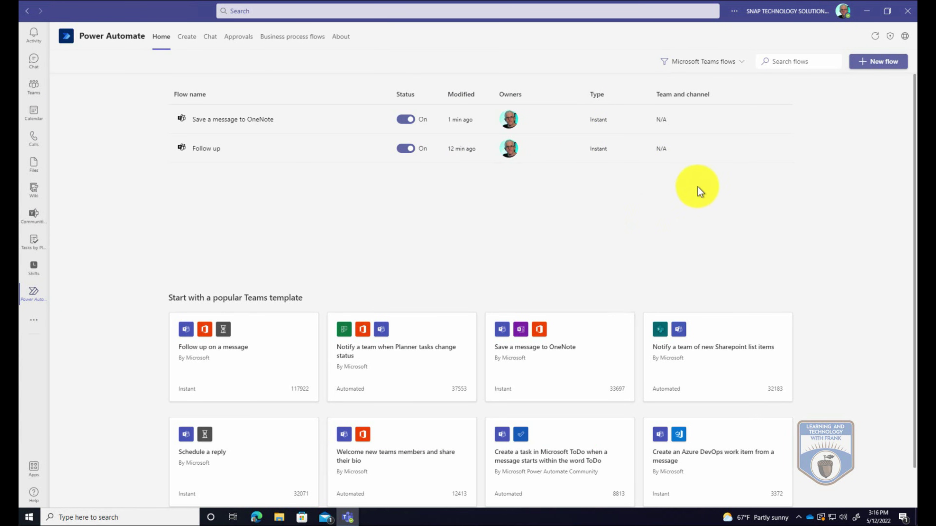
Open the run history of the "Save a message to OneNote" flow and get its .csv file
left_click(782, 121)
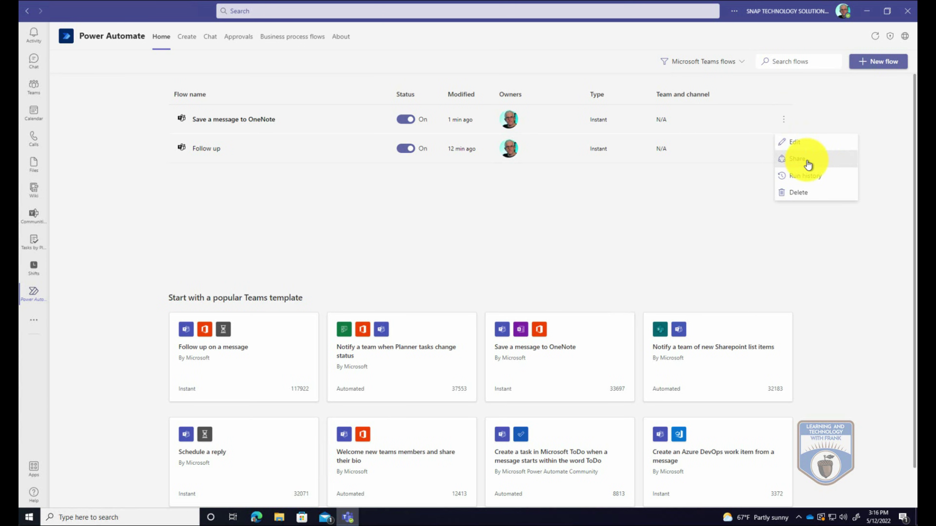
left_click(806, 181)
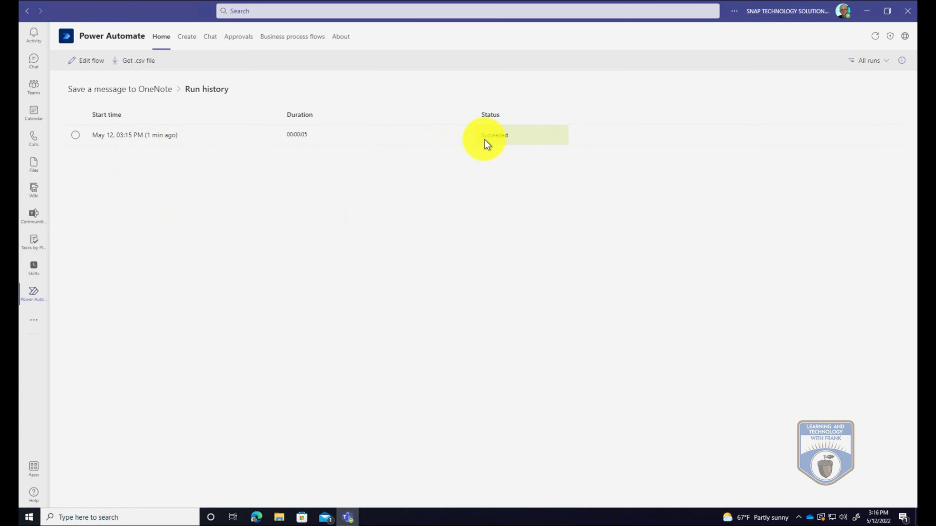
left_click(136, 60)
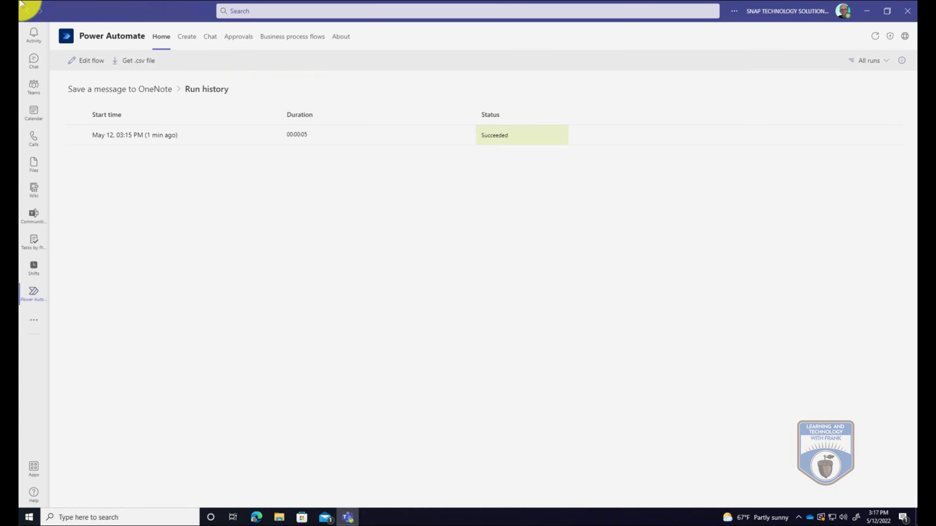
Leave the run history and reopen the list of managed workflows from the app store's Workflows section
left_click(27, 11)
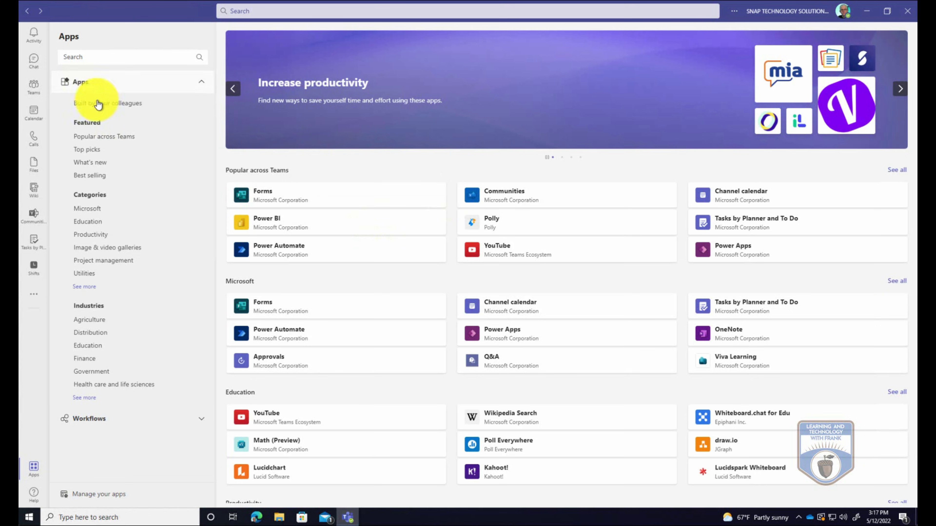
left_click(85, 82)
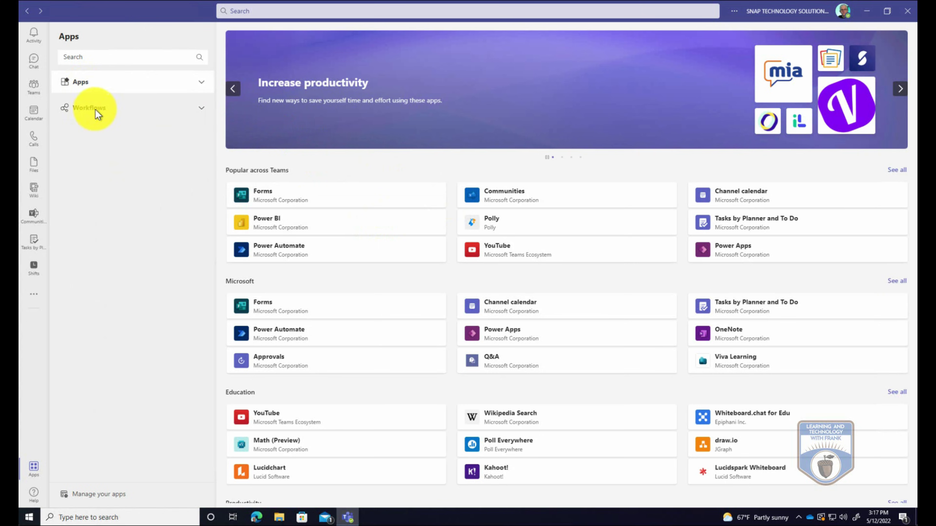
left_click(94, 108)
left_click(304, 118)
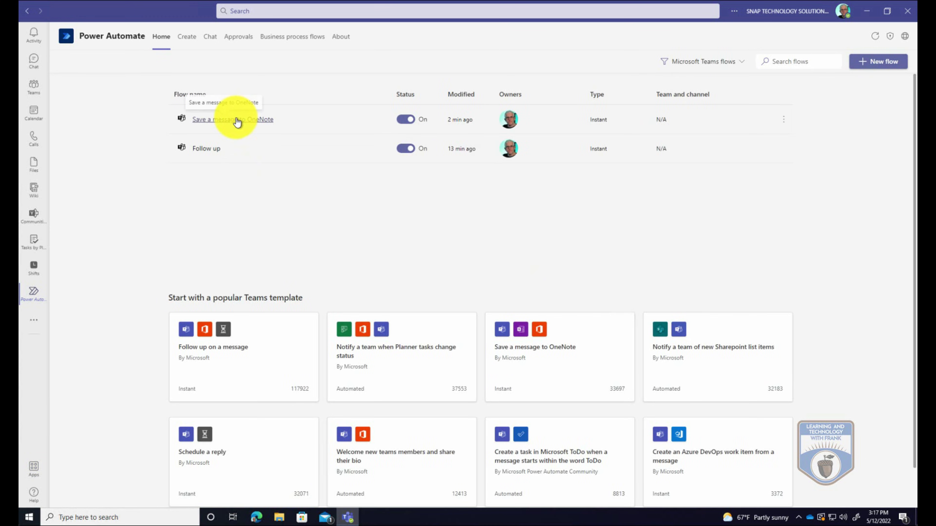
Open the "Save a message to OneNote" flow for editing and view the available options for its "Create page in a section" action
left_click(236, 120)
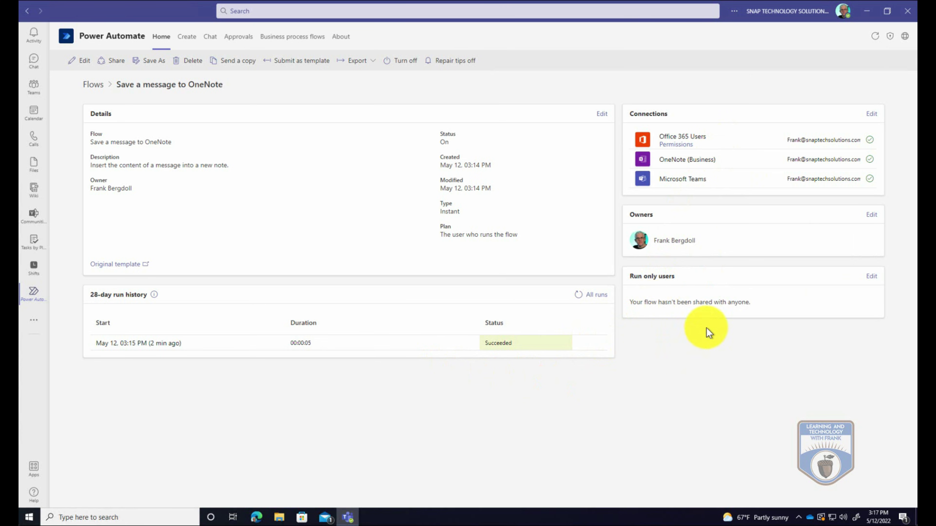
left_click(84, 63)
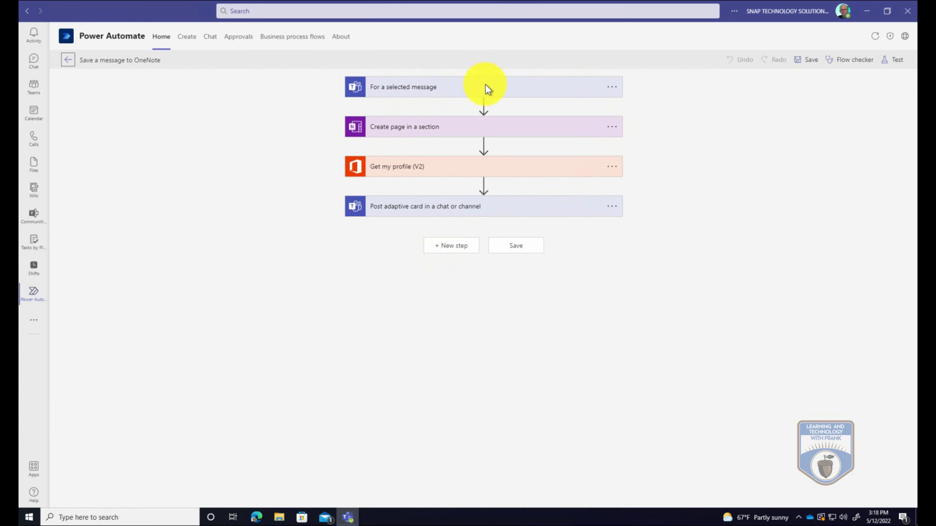
left_click(612, 127)
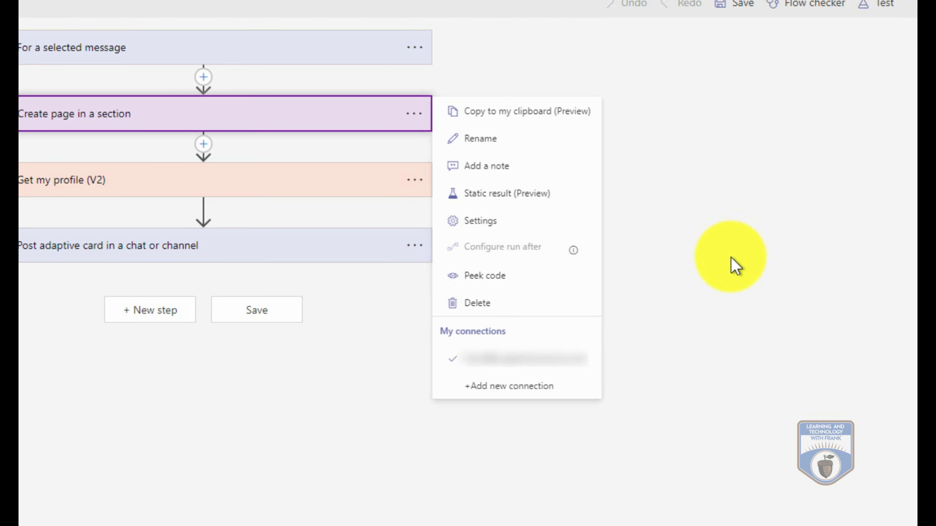
left_click(262, 191)
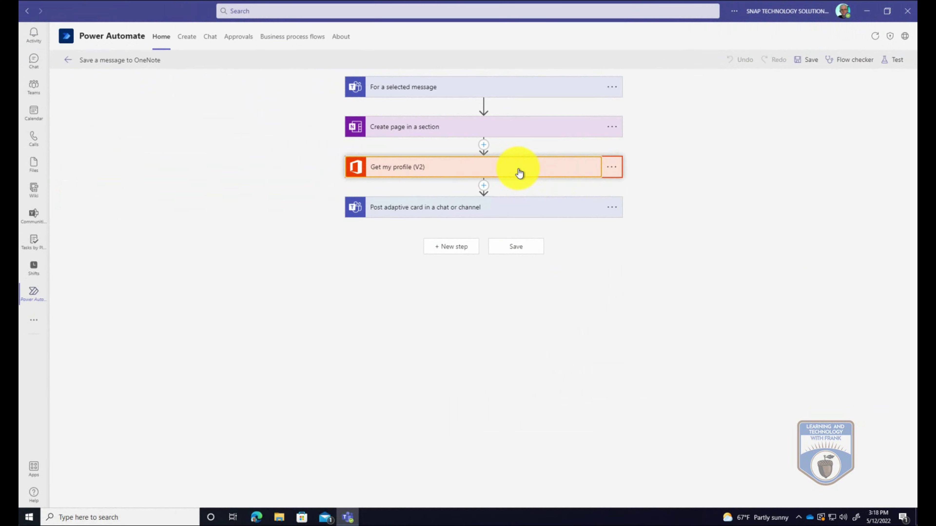
Examine the "Get my profile (V2)" action's options and advanced options, and open its settings
left_click(610, 173)
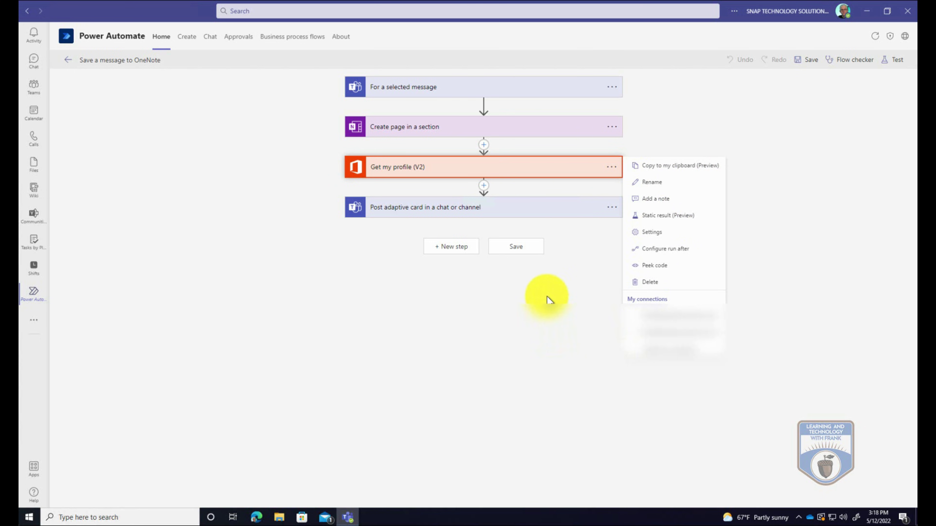
left_click(547, 299)
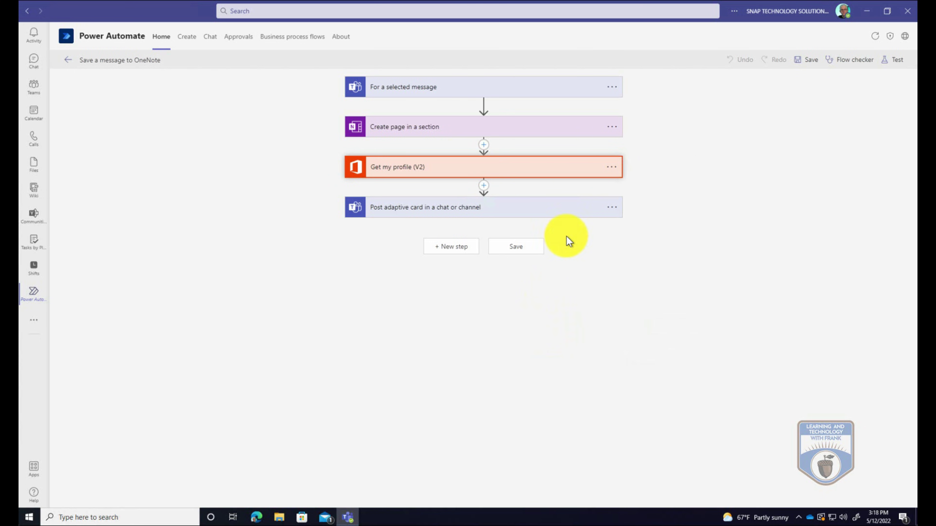
left_click(389, 172)
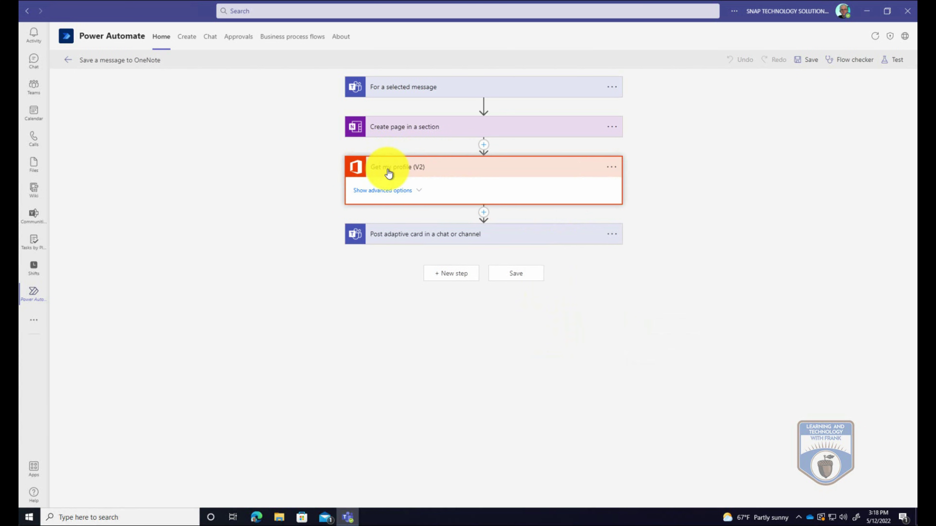
left_click(387, 192)
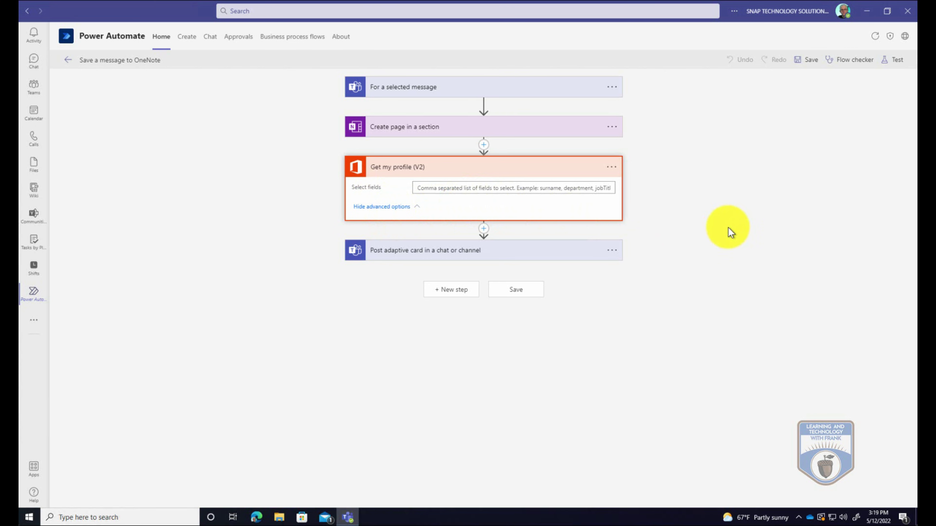
left_click(386, 208)
left_click(612, 168)
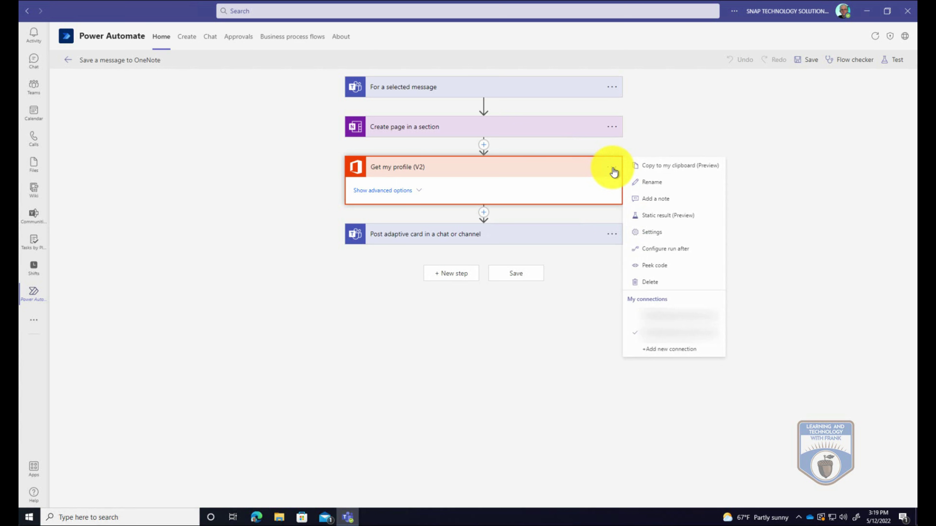
left_click(649, 233)
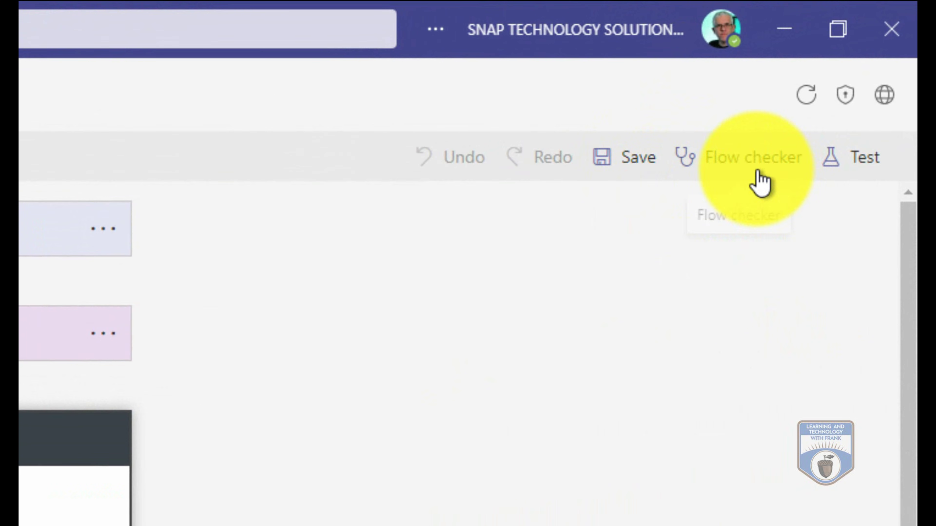
Check the flow for errors and warnings, and test it automatically using the recently used trigger from the succeeded run
left_click(745, 167)
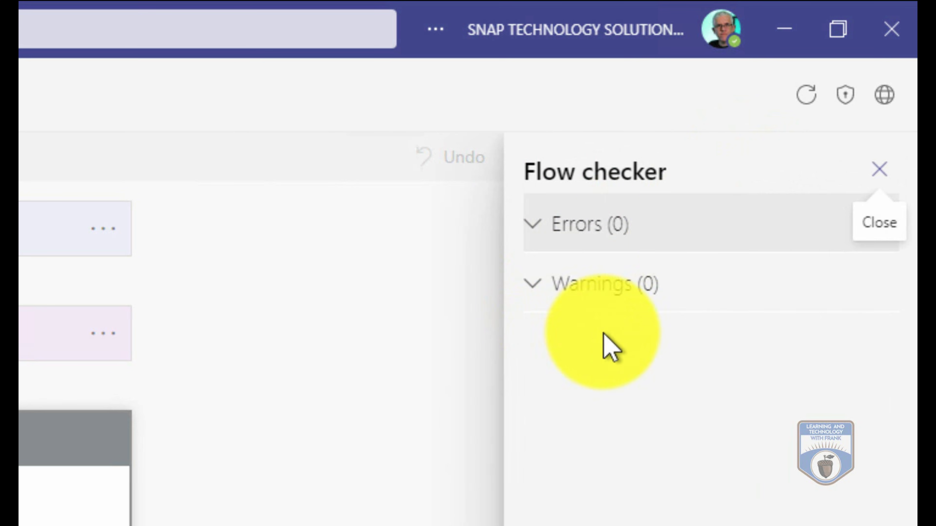
left_click(874, 177)
left_click(851, 169)
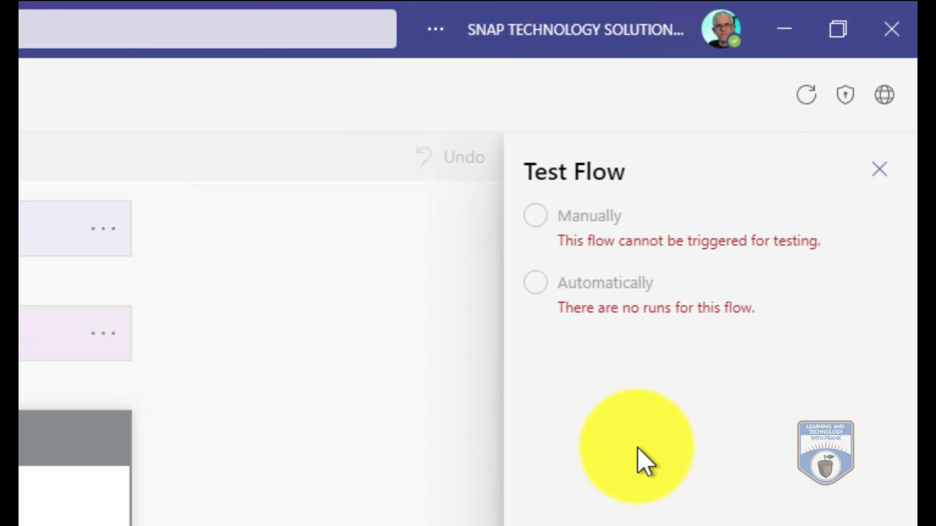
left_click(532, 286)
left_click(586, 332)
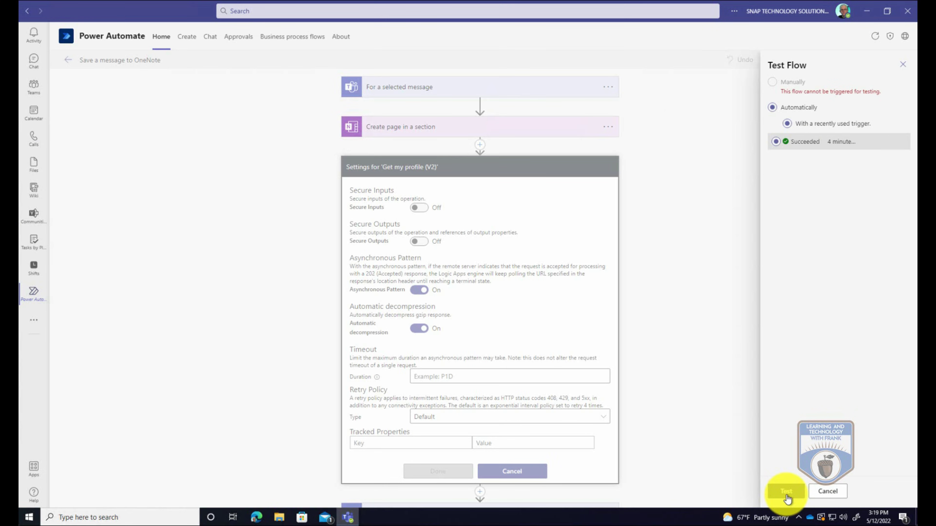
left_click(787, 494)
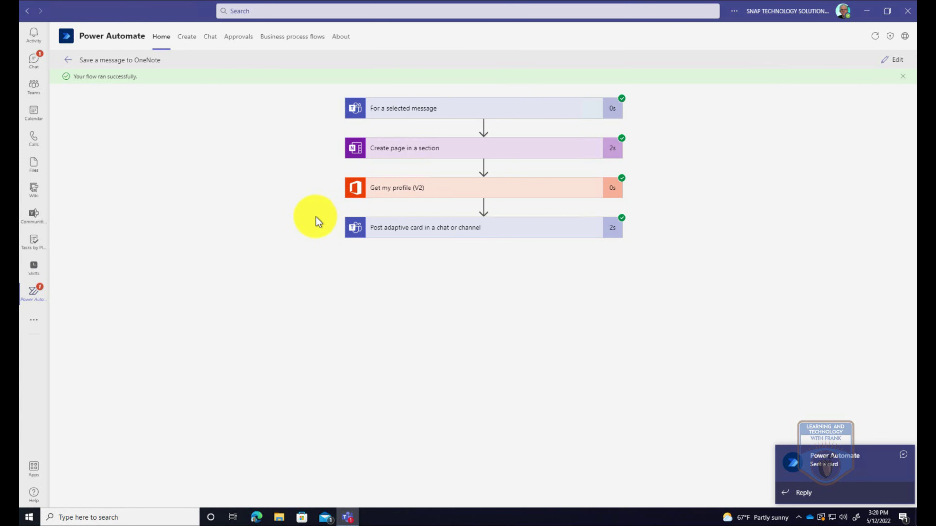
Go to the app store's Workflows section and browse the Data collection and Approval template categories
left_click(34, 468)
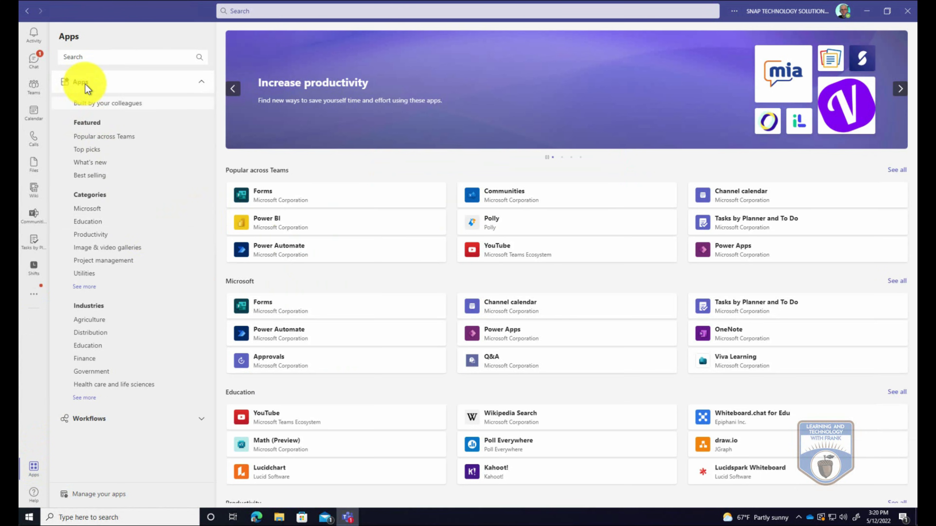
left_click(80, 81)
left_click(84, 108)
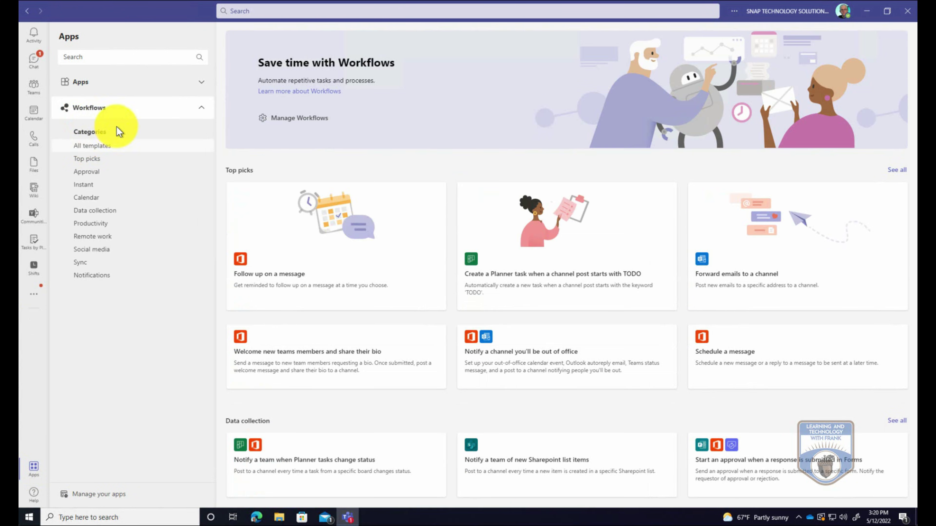
scroll(468, 376, "down", 2)
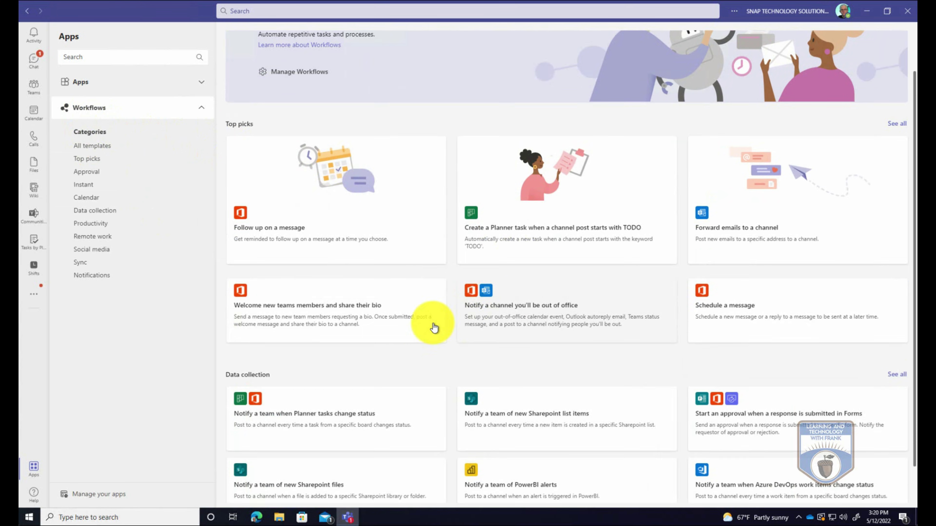
left_click(95, 212)
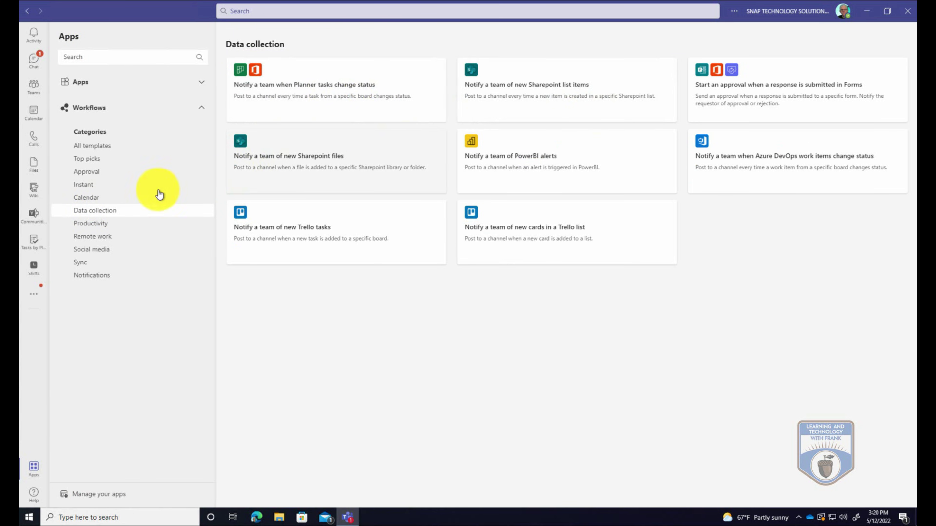
left_click(78, 175)
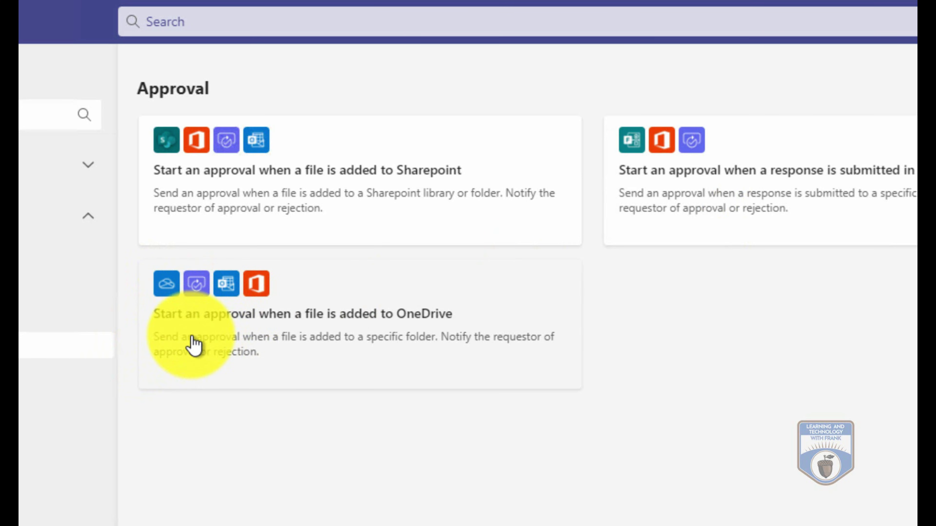
Open the "Start an approval when a file is added to Sharepoint" template and sign in to its required app connections
left_click(230, 204)
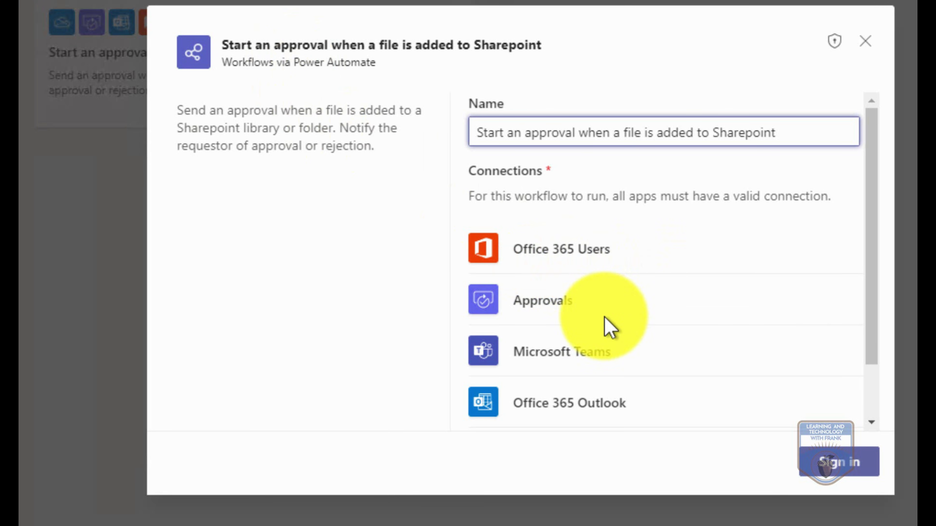
scroll(607, 319, "down", 2)
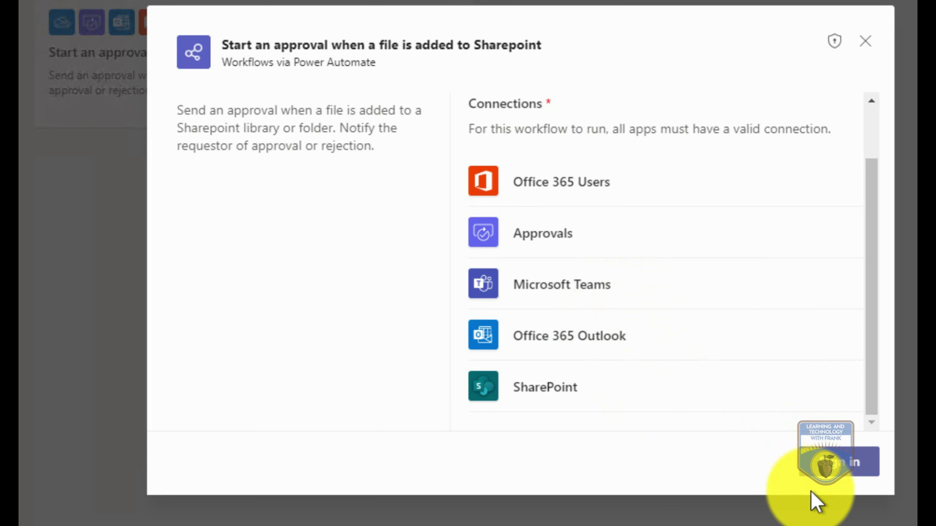
left_click(826, 468)
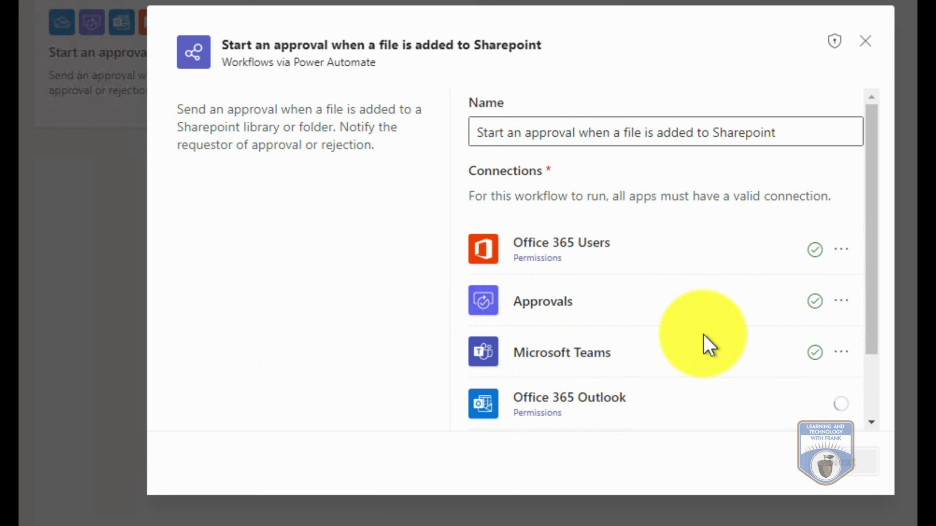
Add a new SharePoint connection to replace the invalid one, and review the workflow's list of connections
scroll(873, 412, "down", 2)
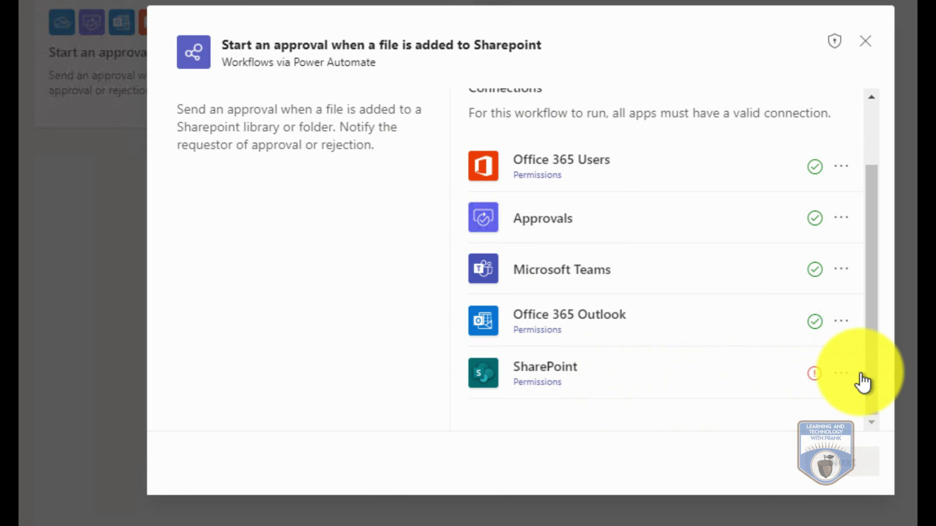
left_click(840, 374)
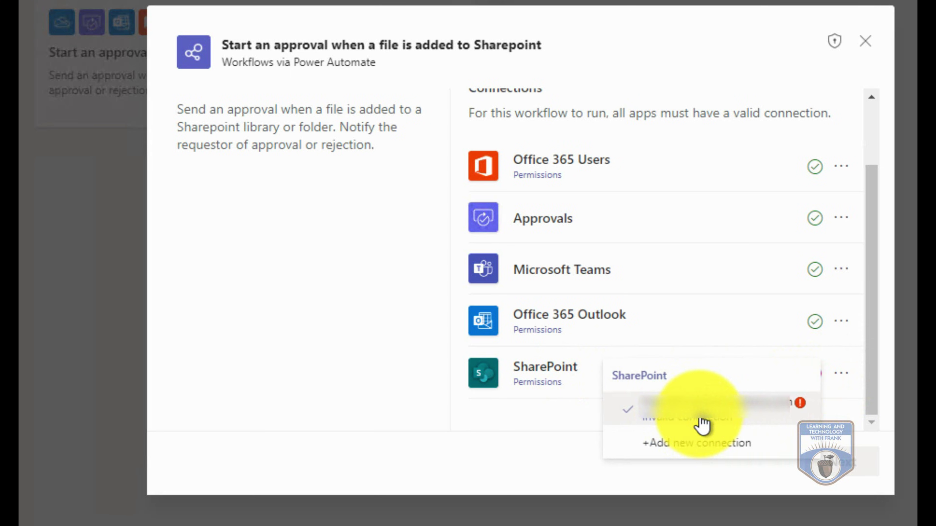
left_click(705, 444)
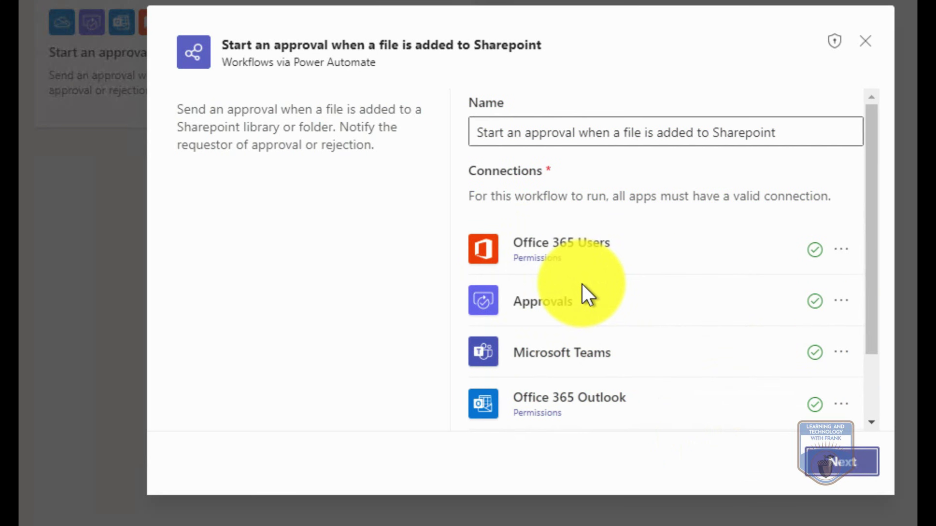
left_click_drag(872, 324, 870, 402)
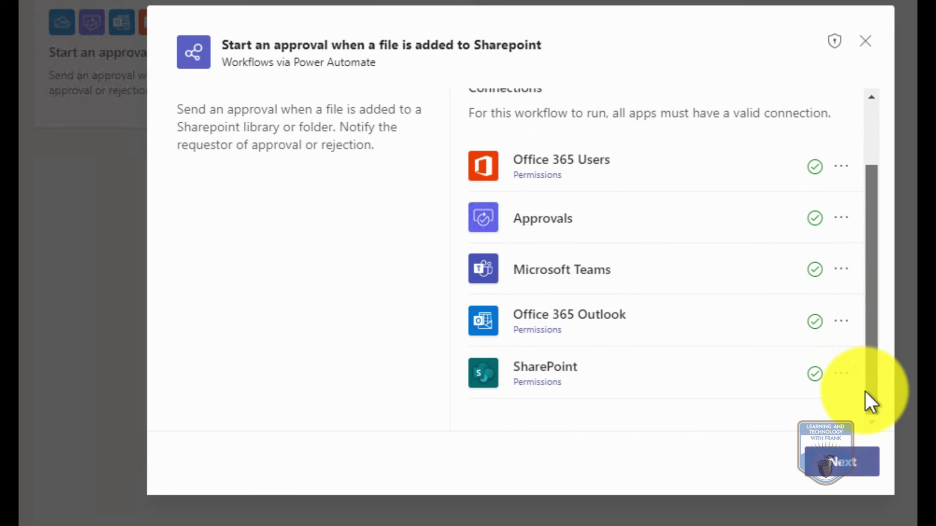